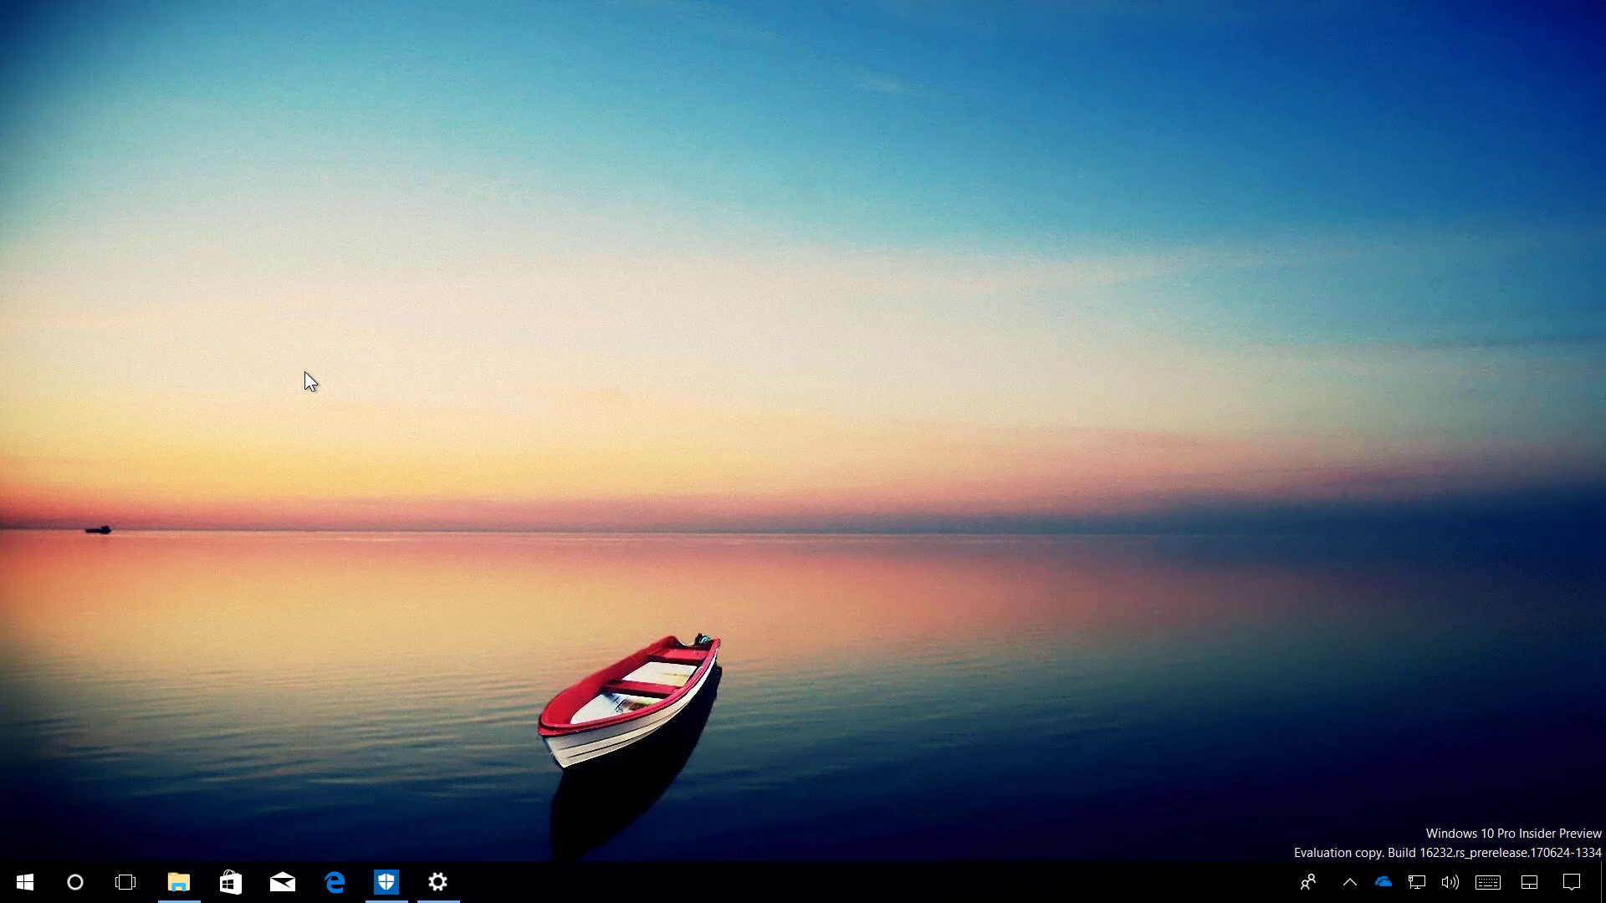
# Step: Visit Apps > Video playback and Personalization > Background, returning to the Settings home each time
pyautogui.click(456, 885)
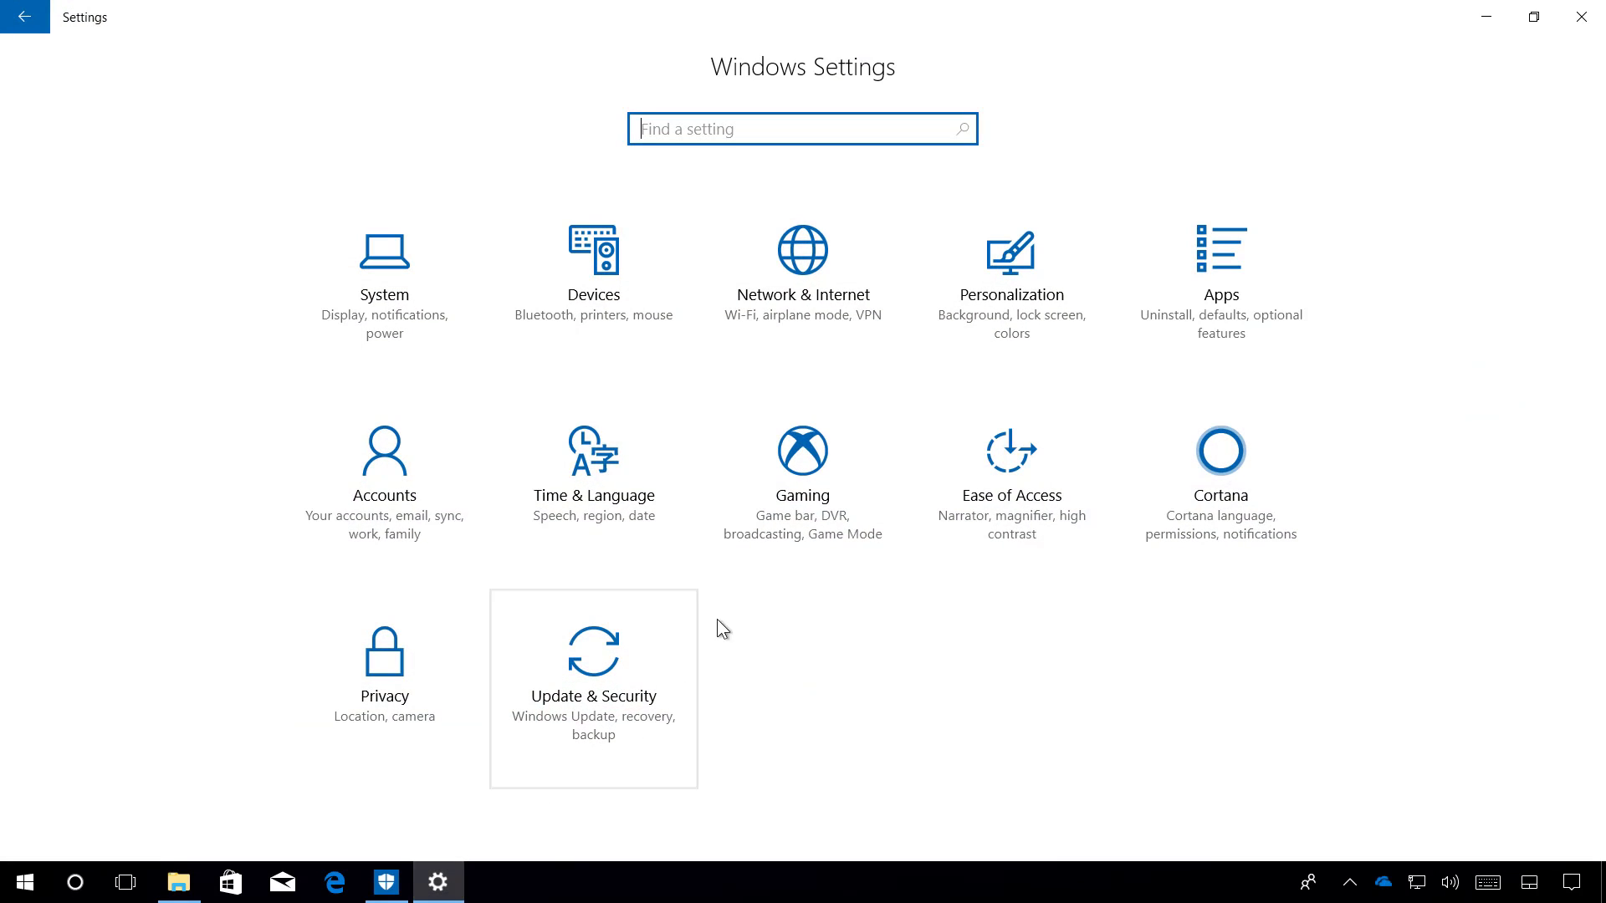
pyautogui.click(1246, 280)
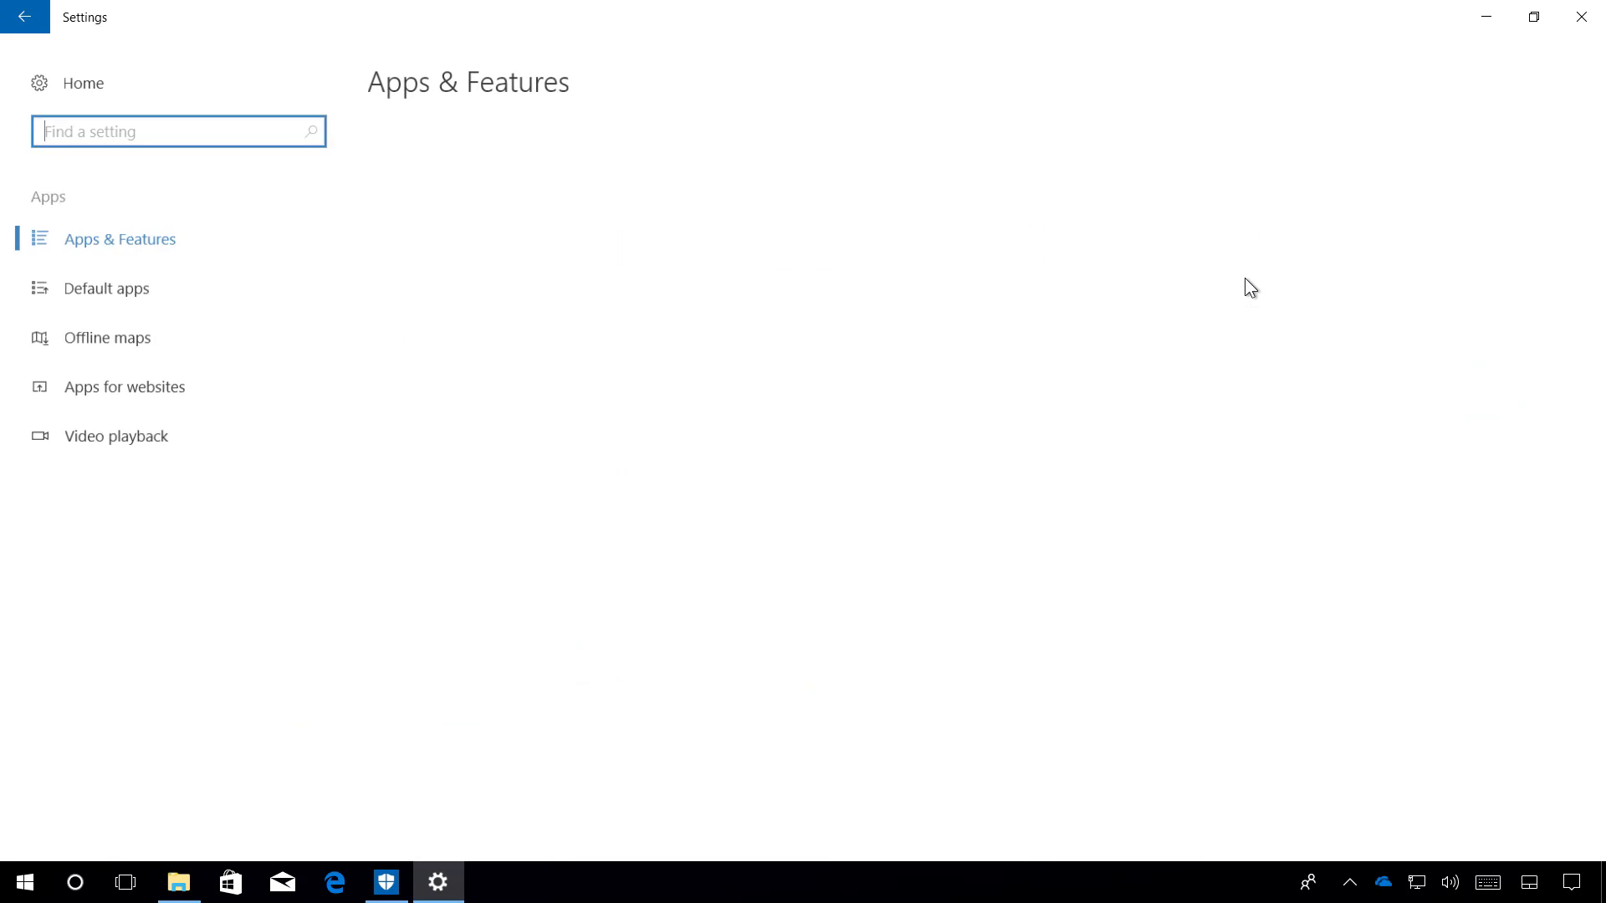
pyautogui.click(107, 440)
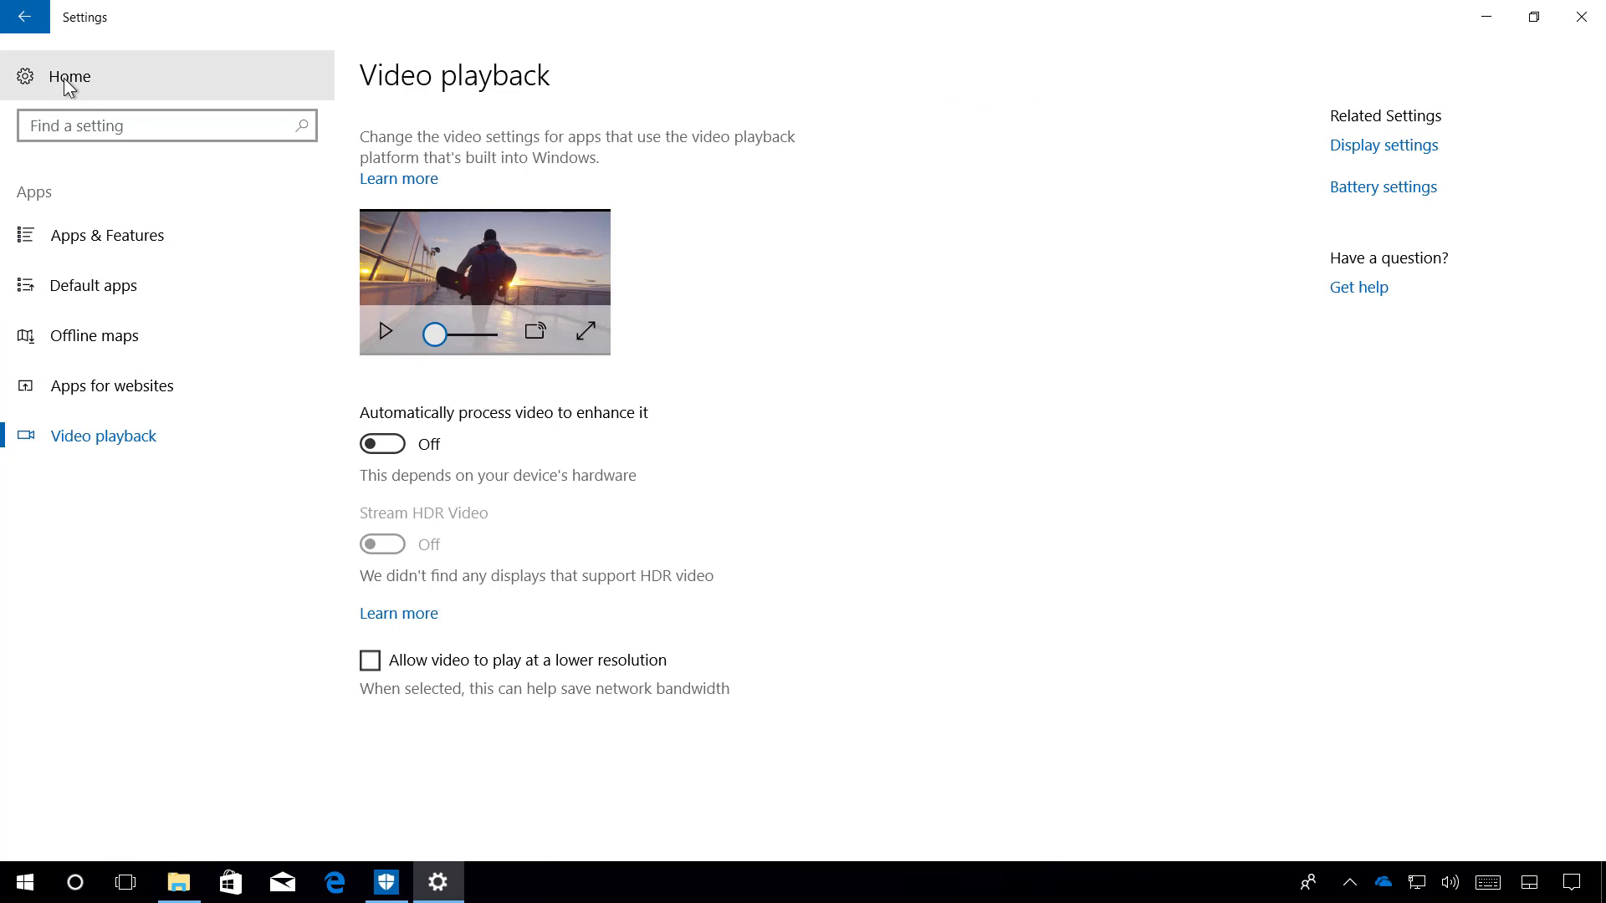
pyautogui.click(98, 85)
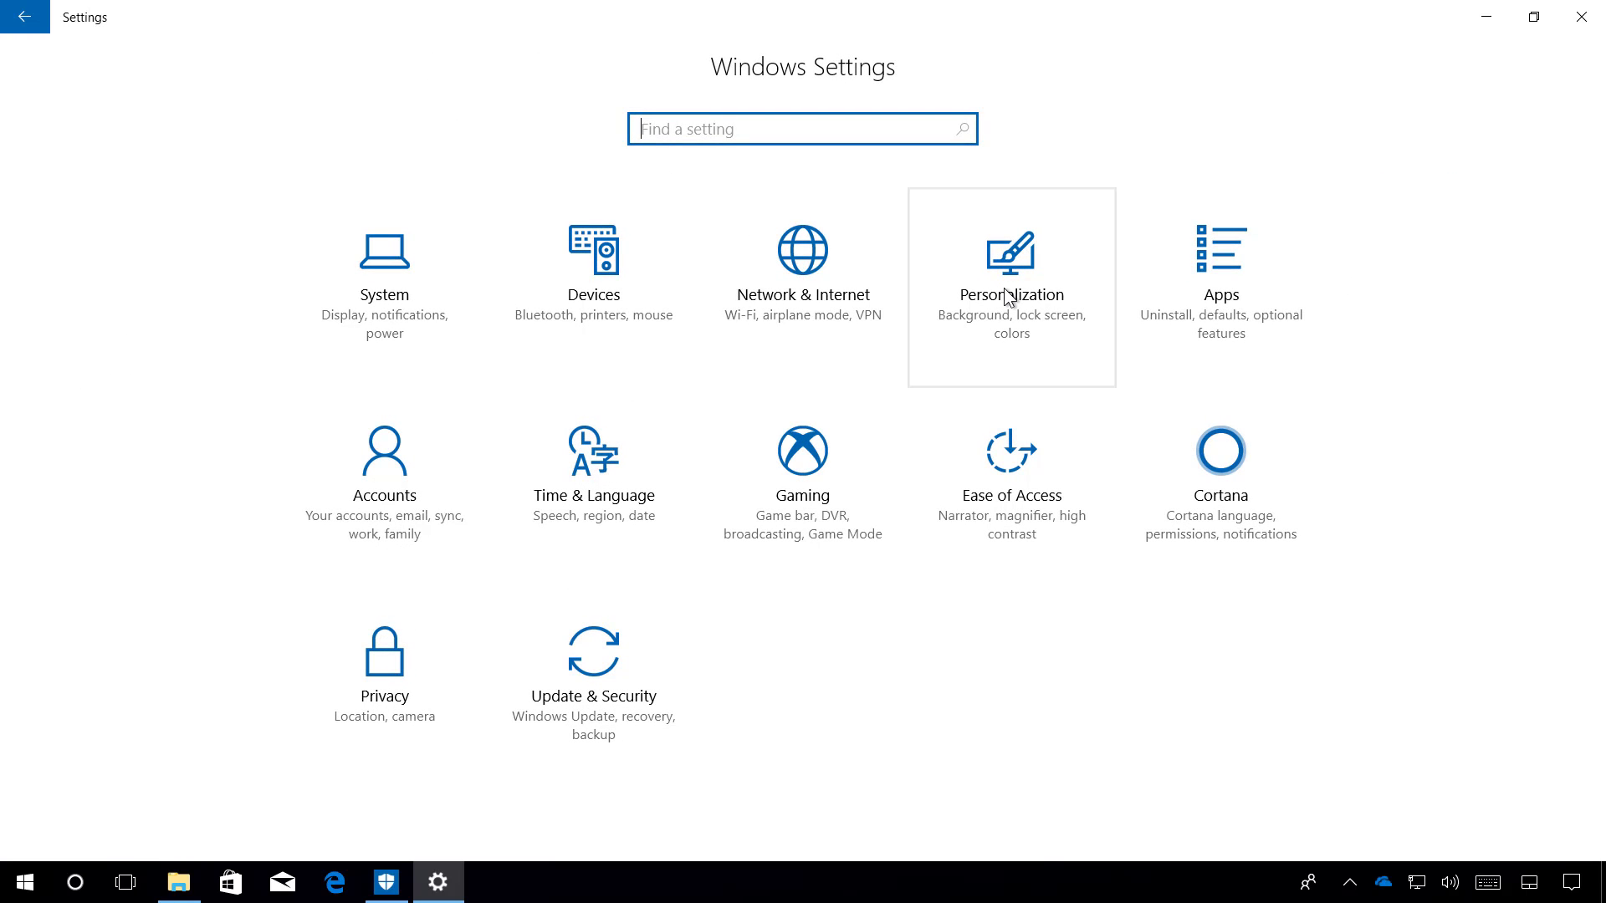
pyautogui.click(1020, 285)
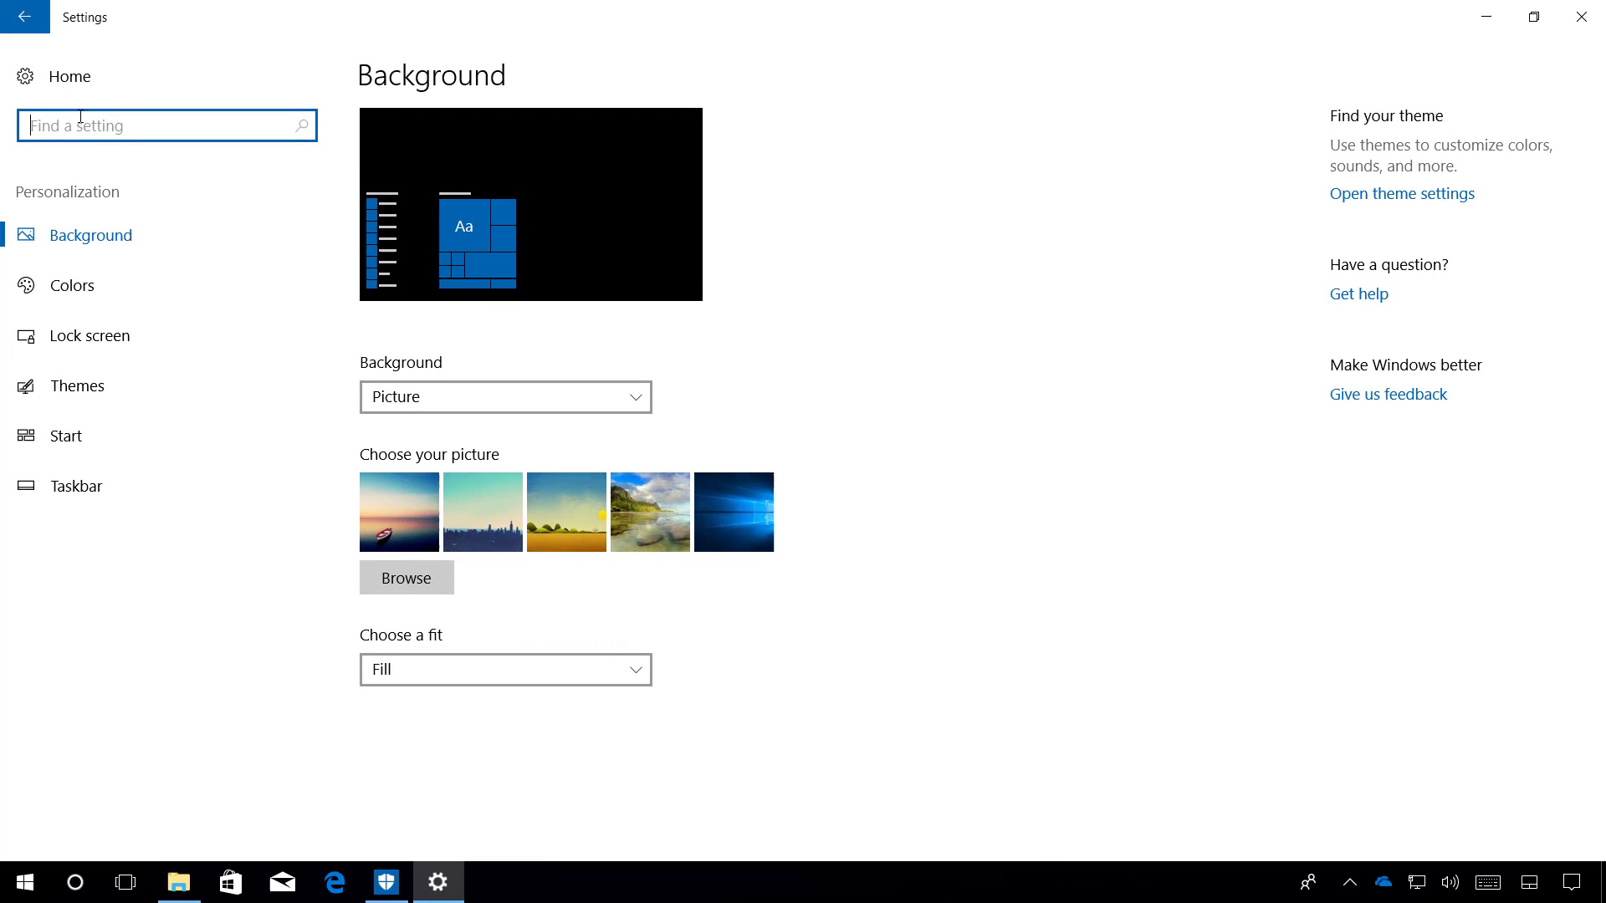
pyautogui.click(82, 84)
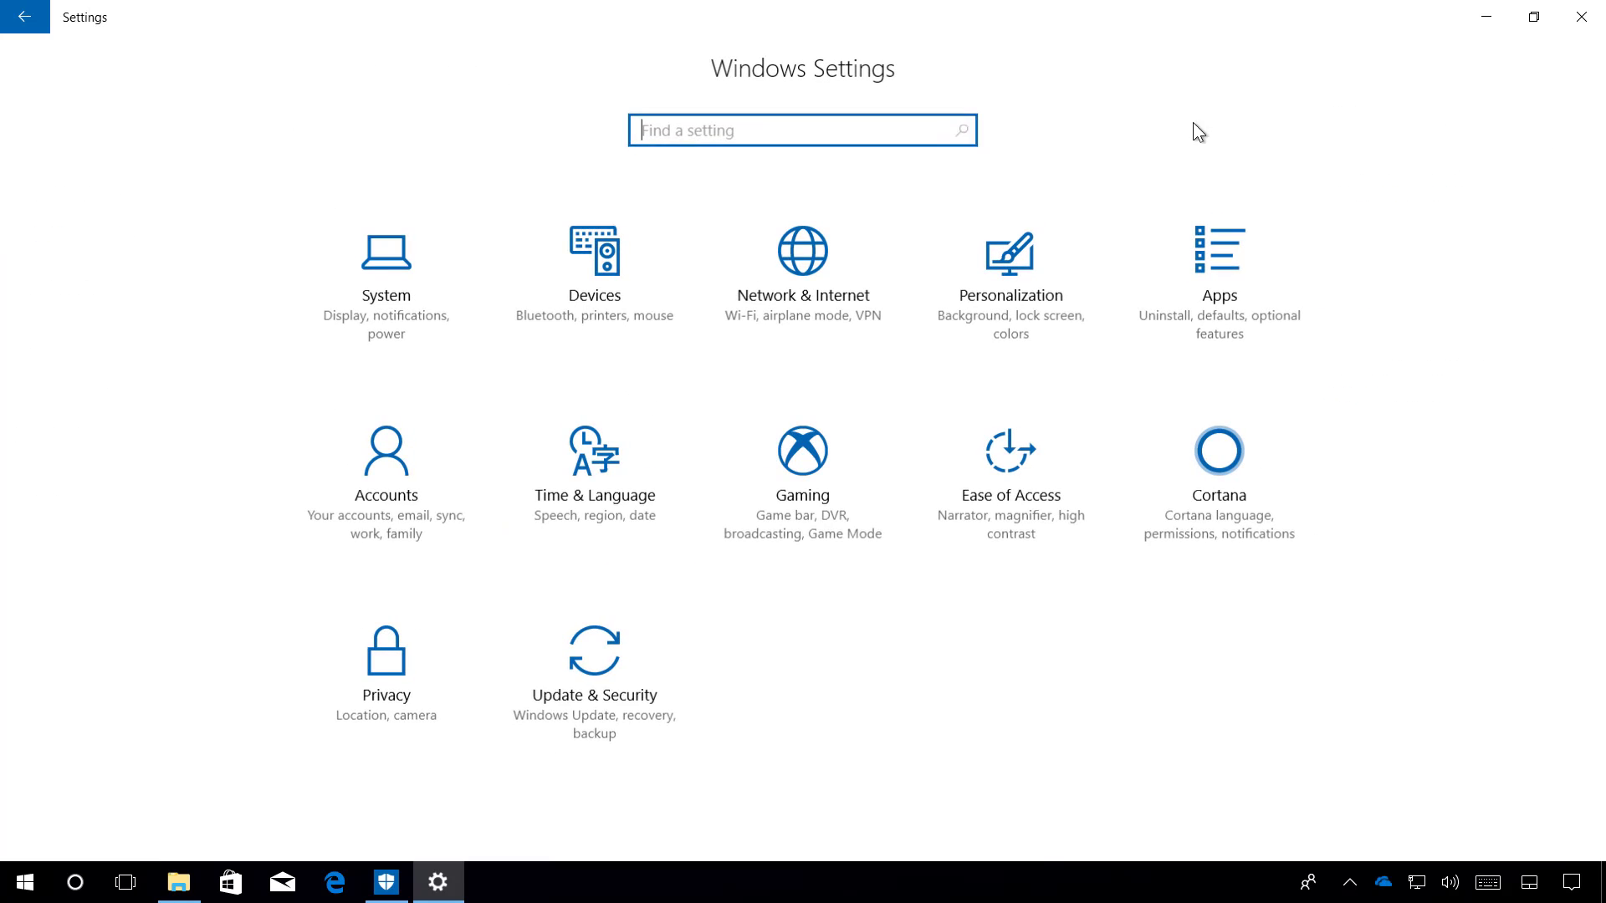
# Step: Inspect New Volume (D:)'s Format options and allocation sizes, keeping 4096 bytes, then cancel without formatting
pyautogui.click(1486, 18)
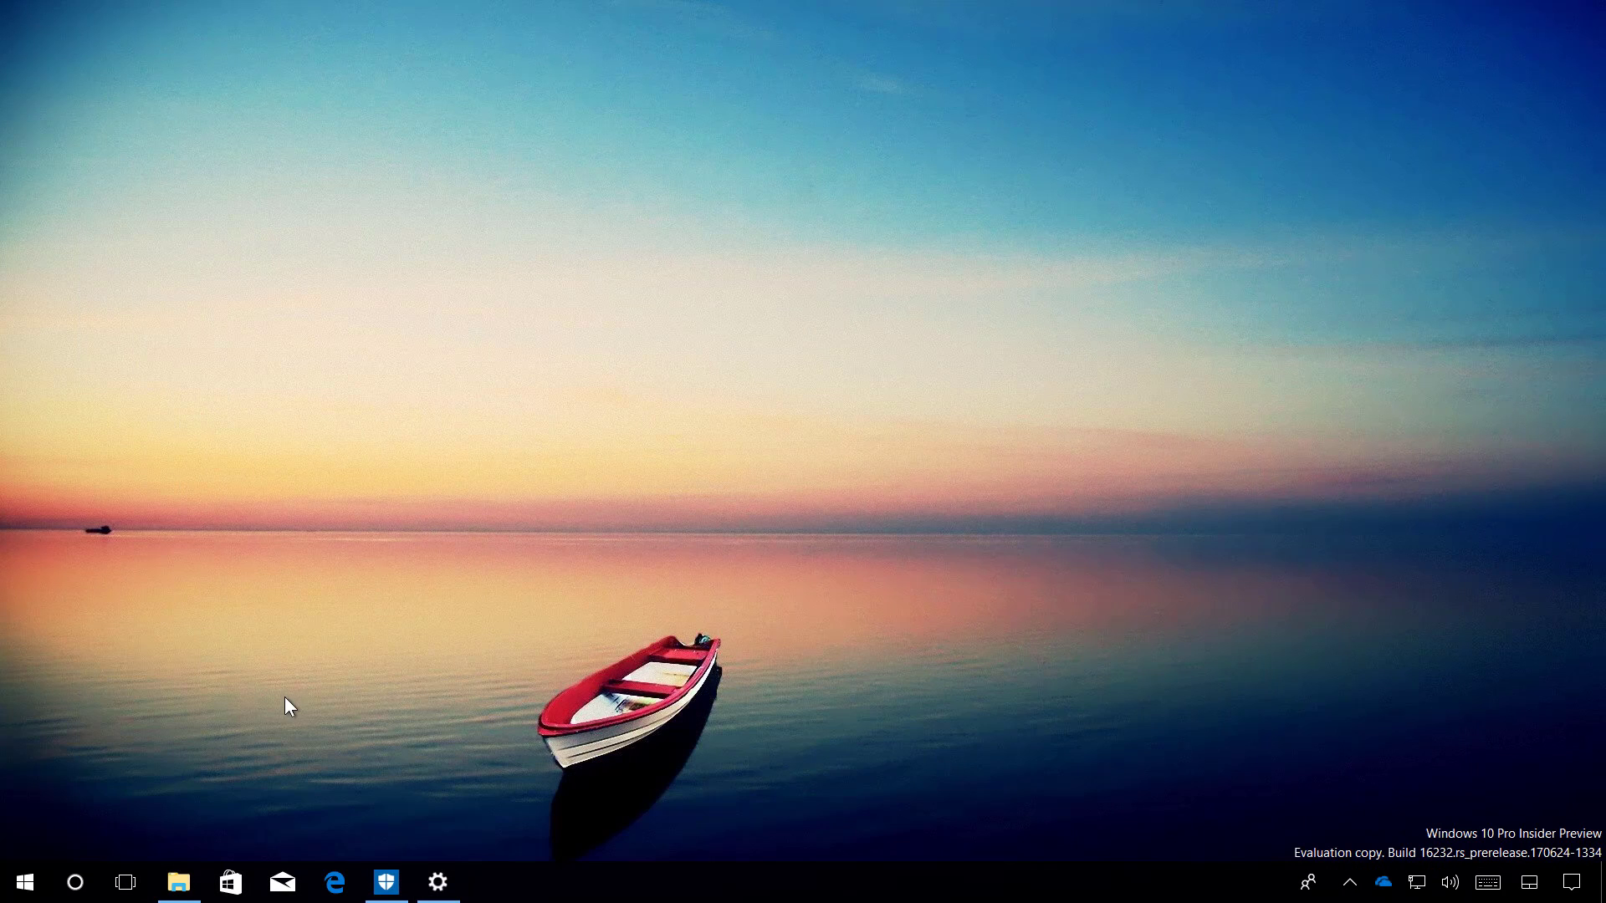
pyautogui.click(179, 883)
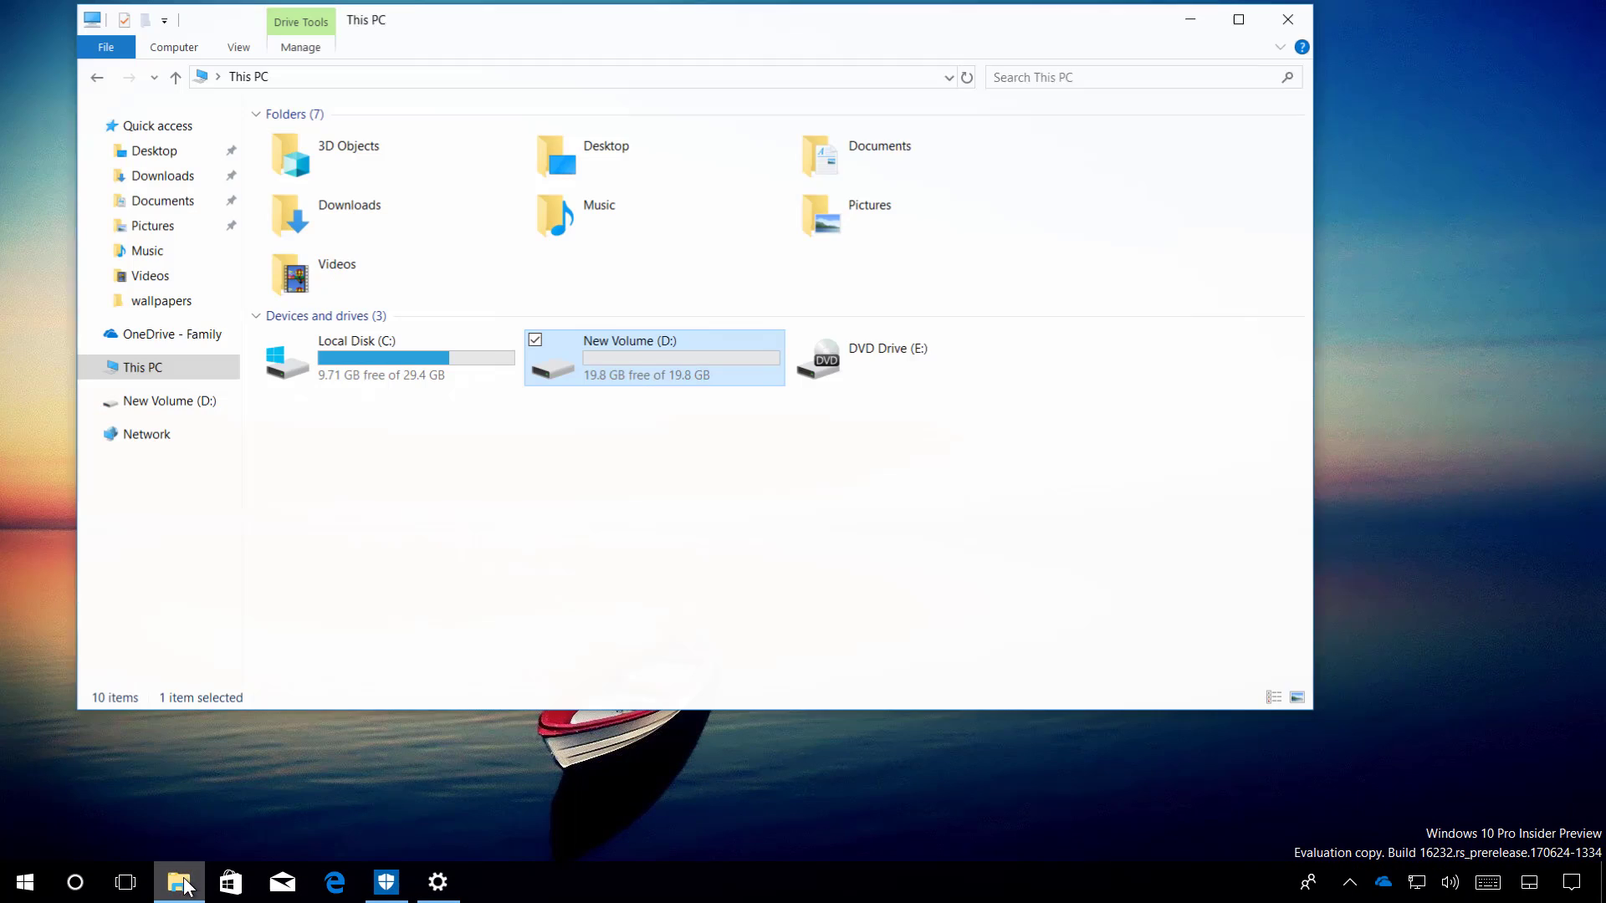
pyautogui.rightClick(637, 354)
pyautogui.click(499, 604)
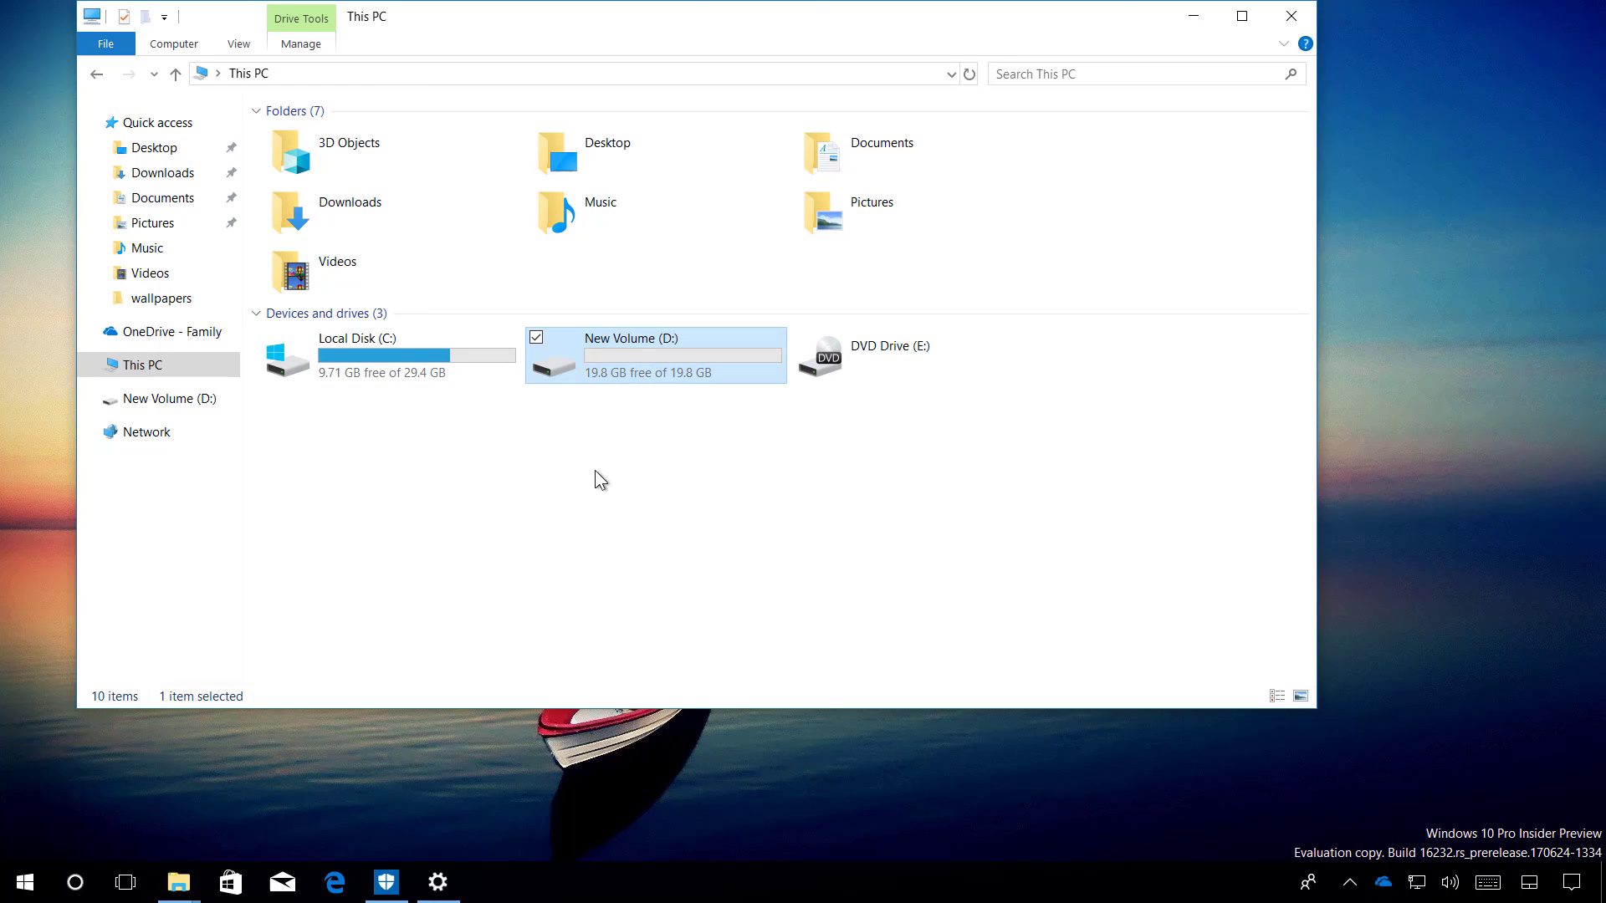
pyautogui.moveTo(258, 238); pyautogui.dragTo(471, 220)
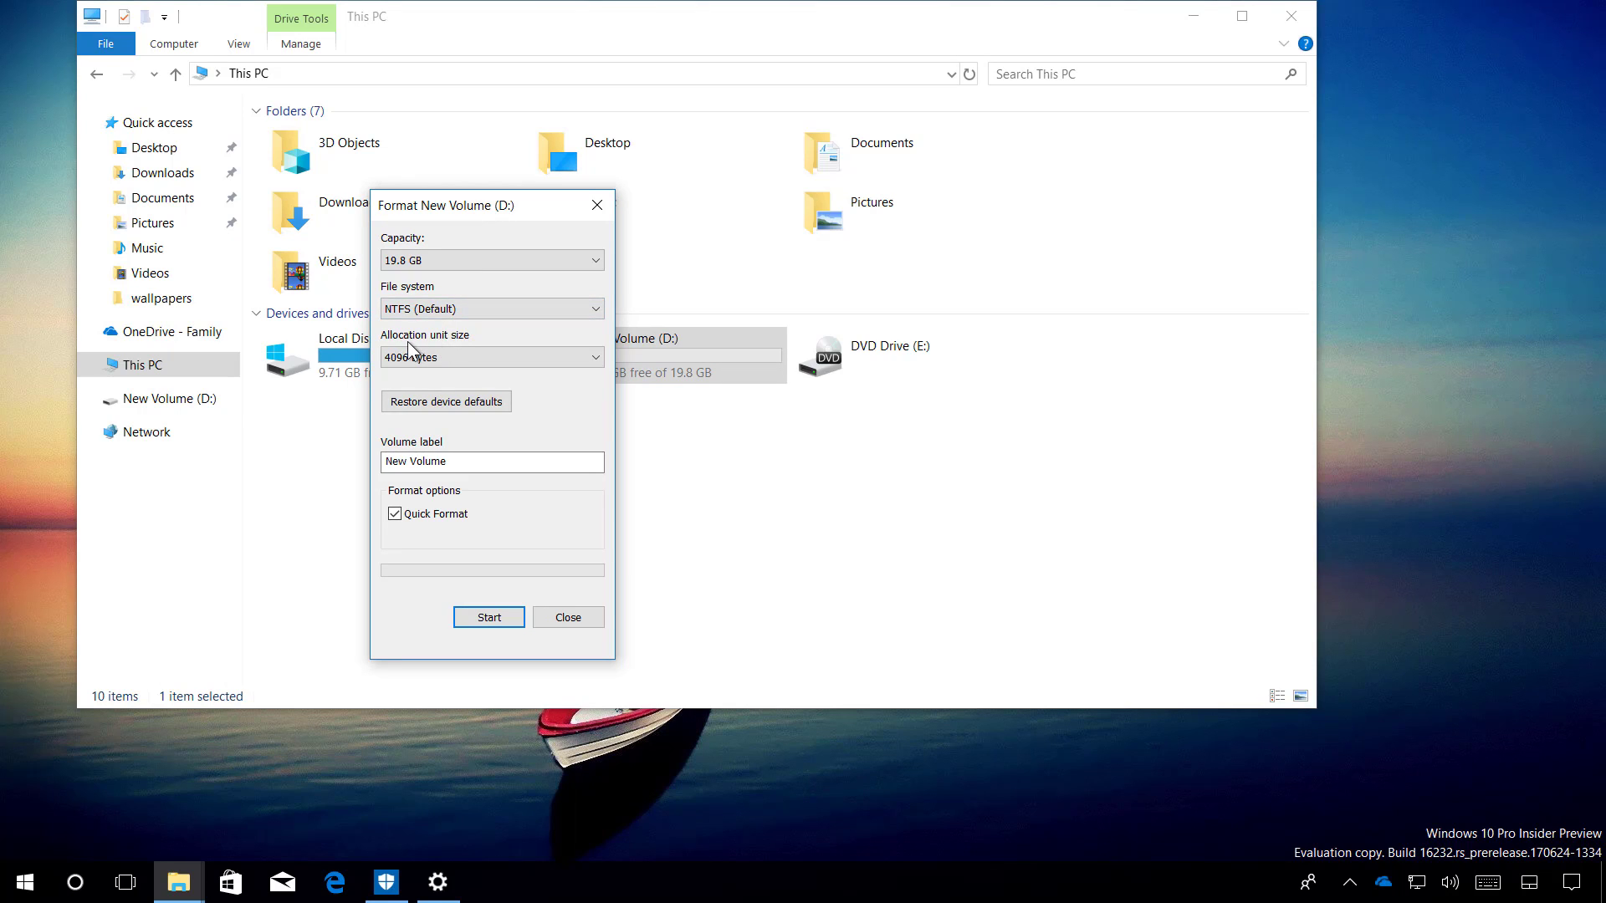
pyautogui.click(474, 358)
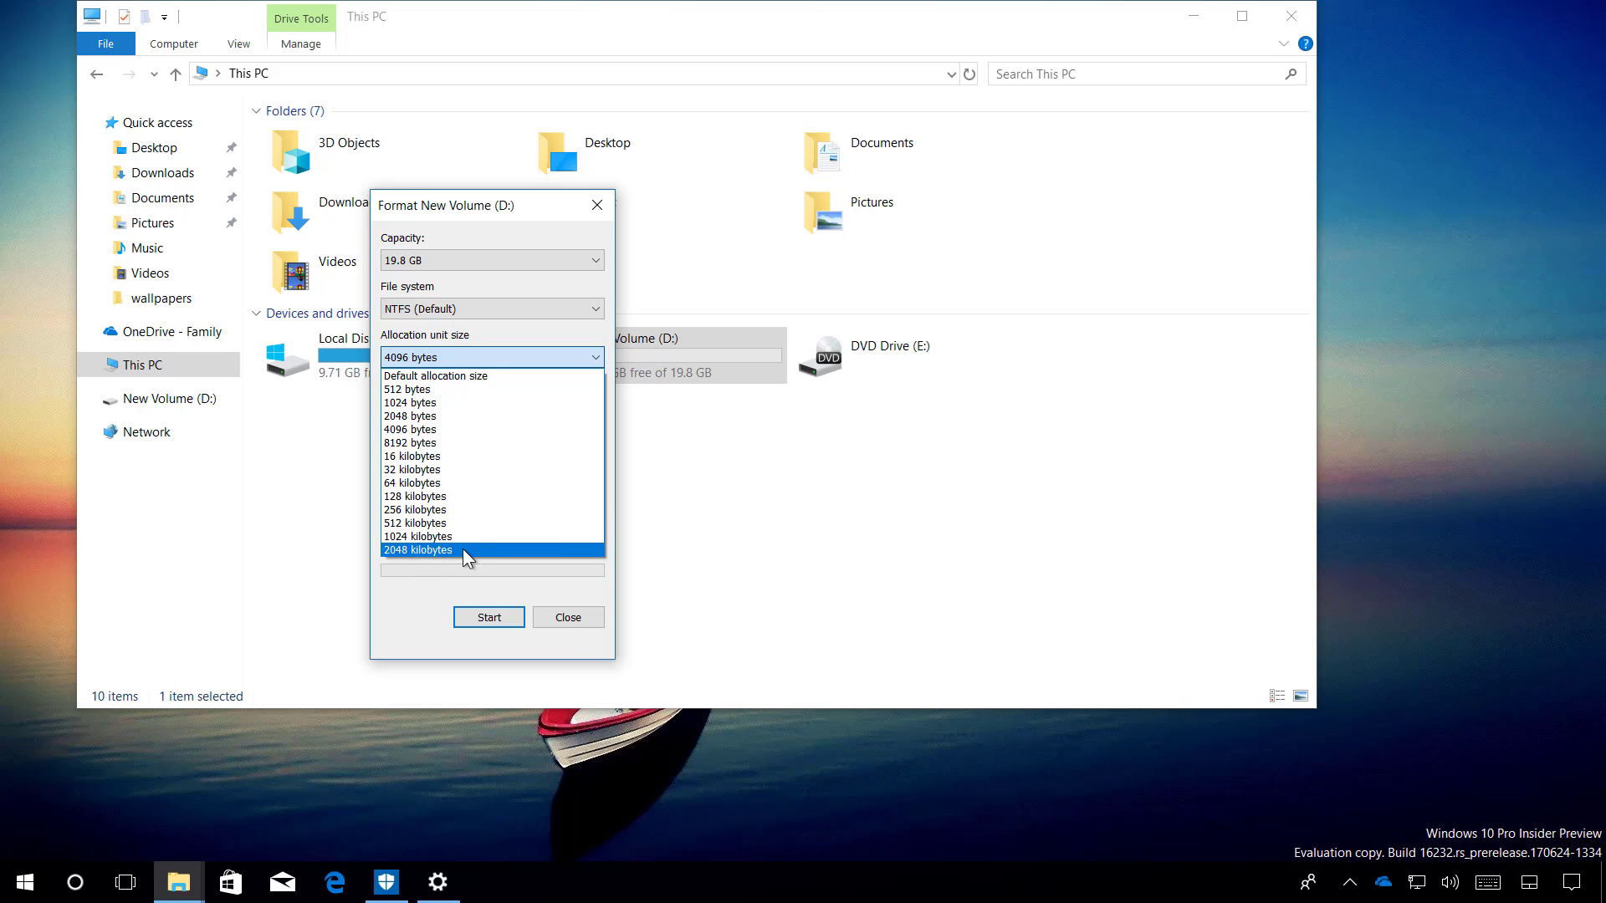
pyautogui.click(441, 604)
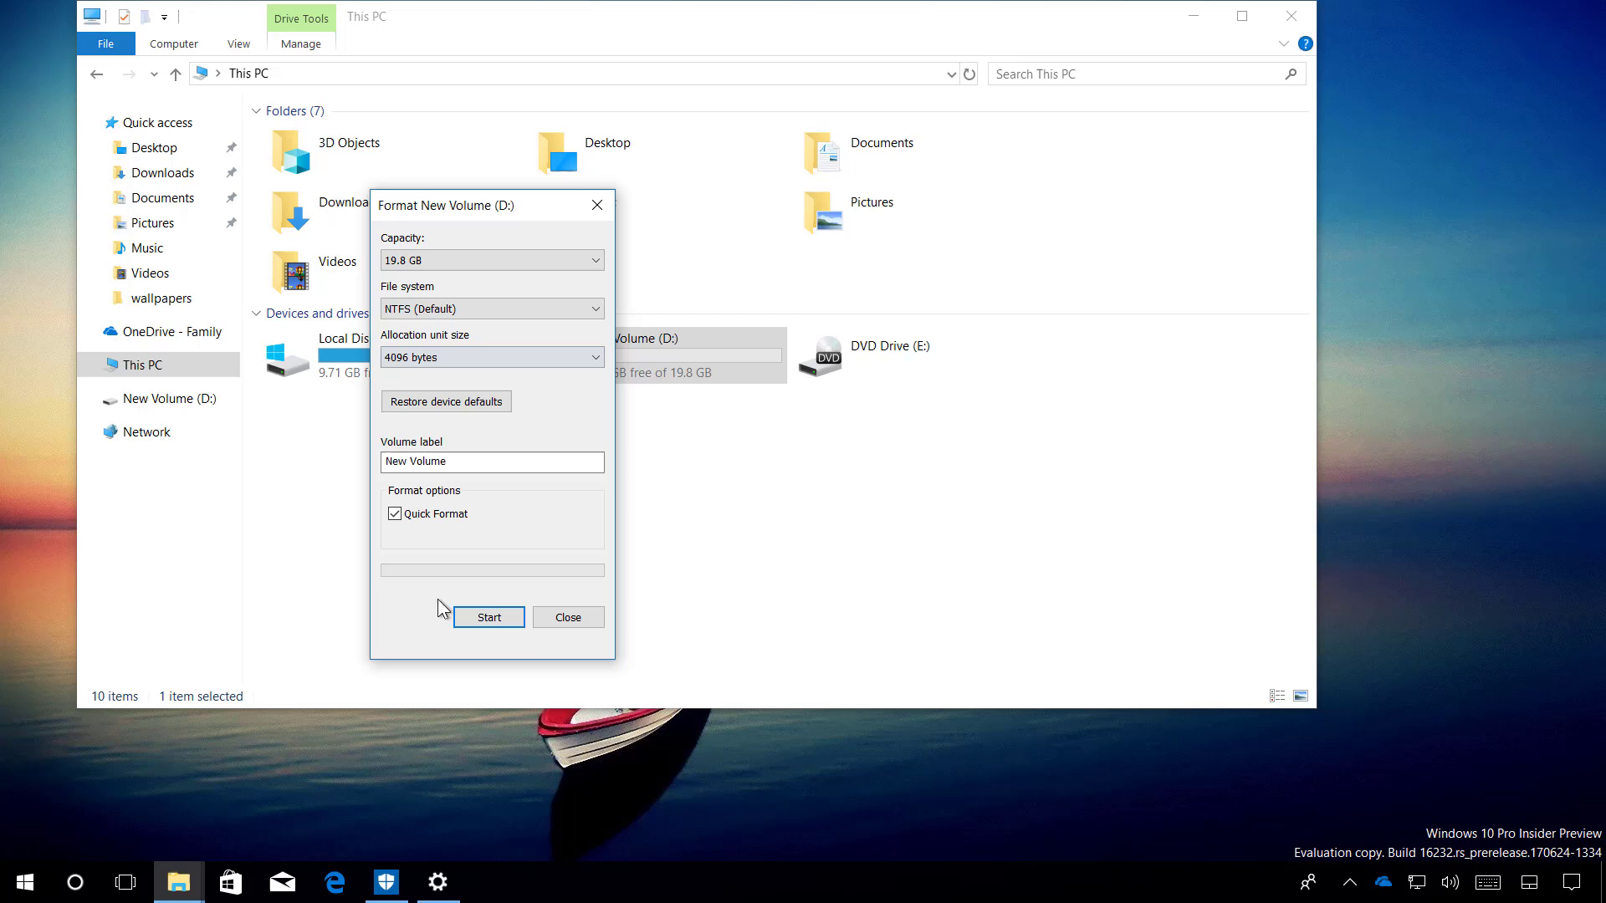
pyautogui.click(558, 619)
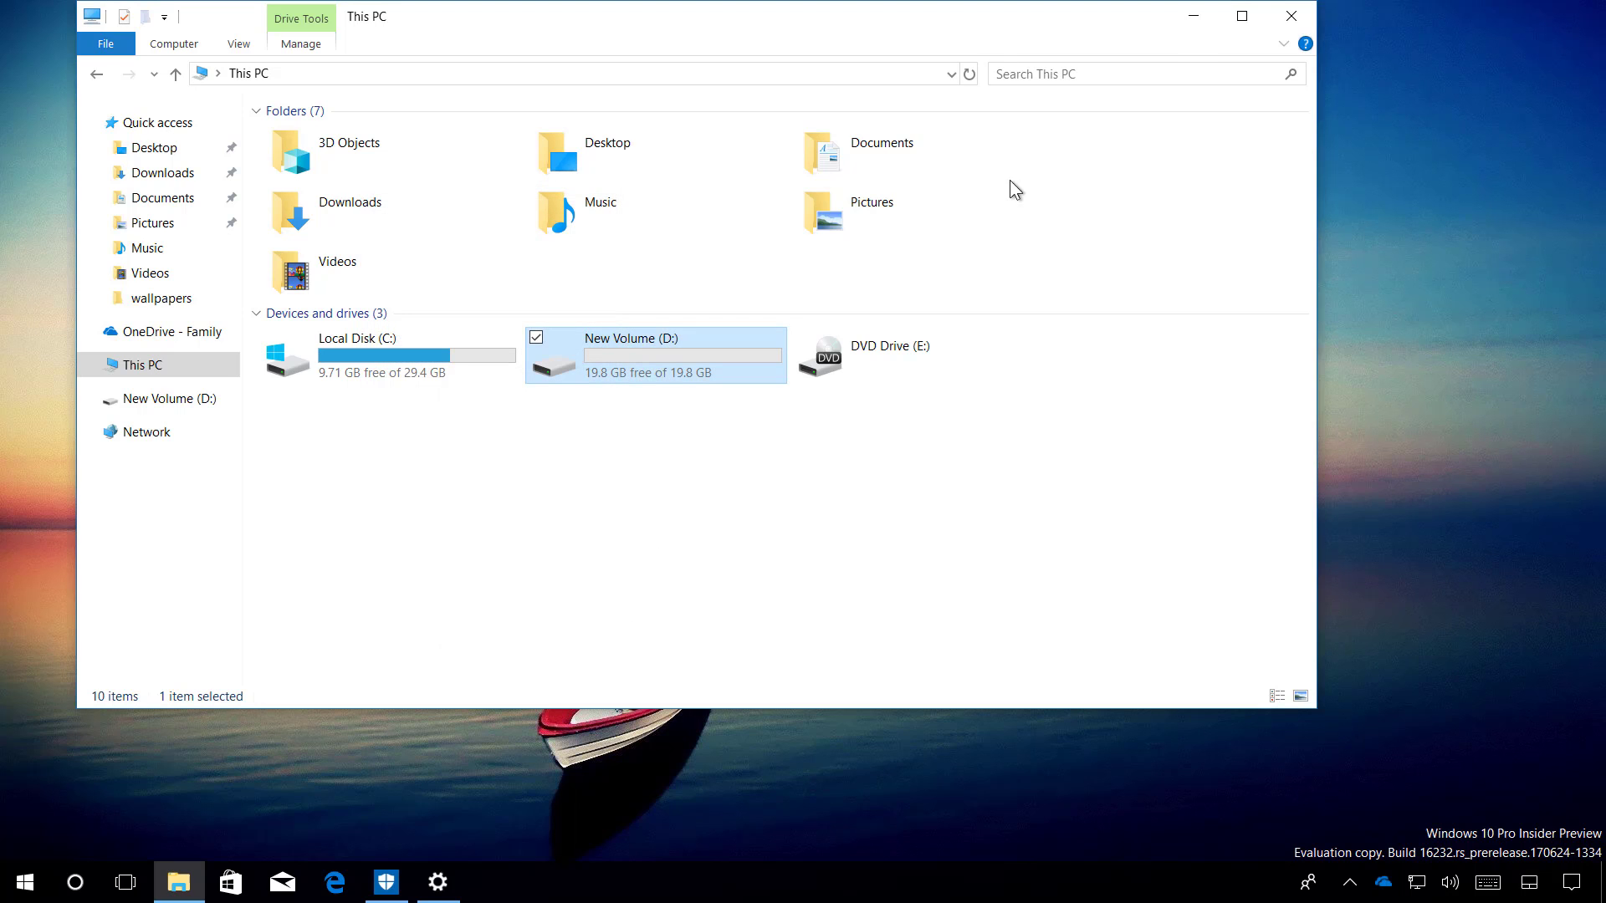
# Step: Switch from File Explorer to Windows Defender Security Center's Virus & threat protection page
pyautogui.click(1198, 21)
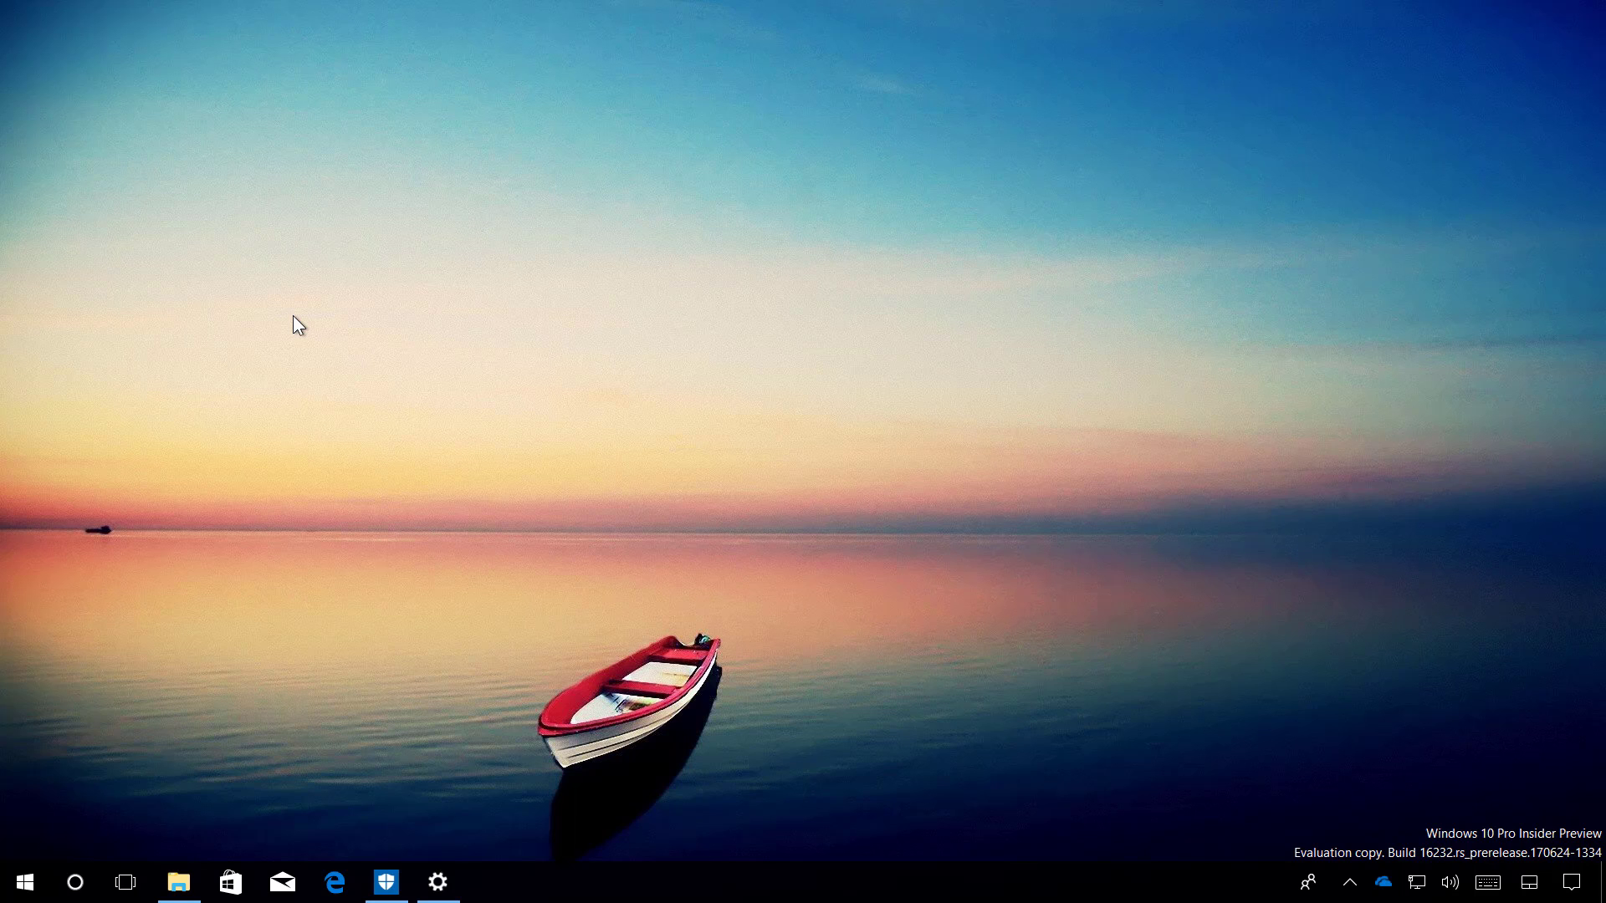
pyautogui.click(396, 894)
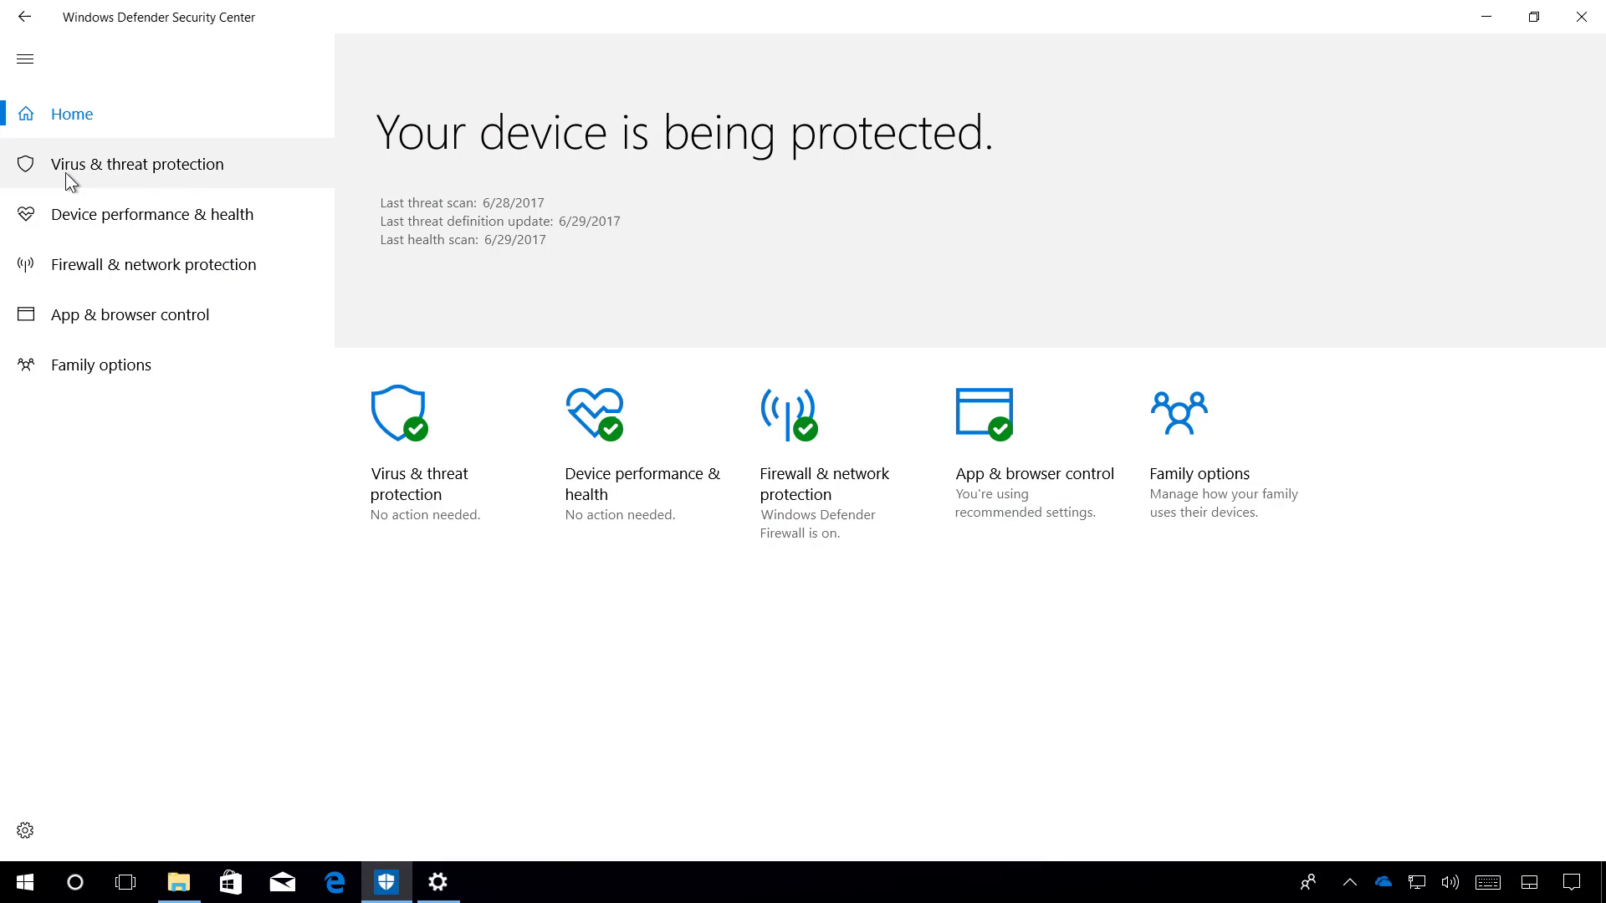
pyautogui.click(142, 169)
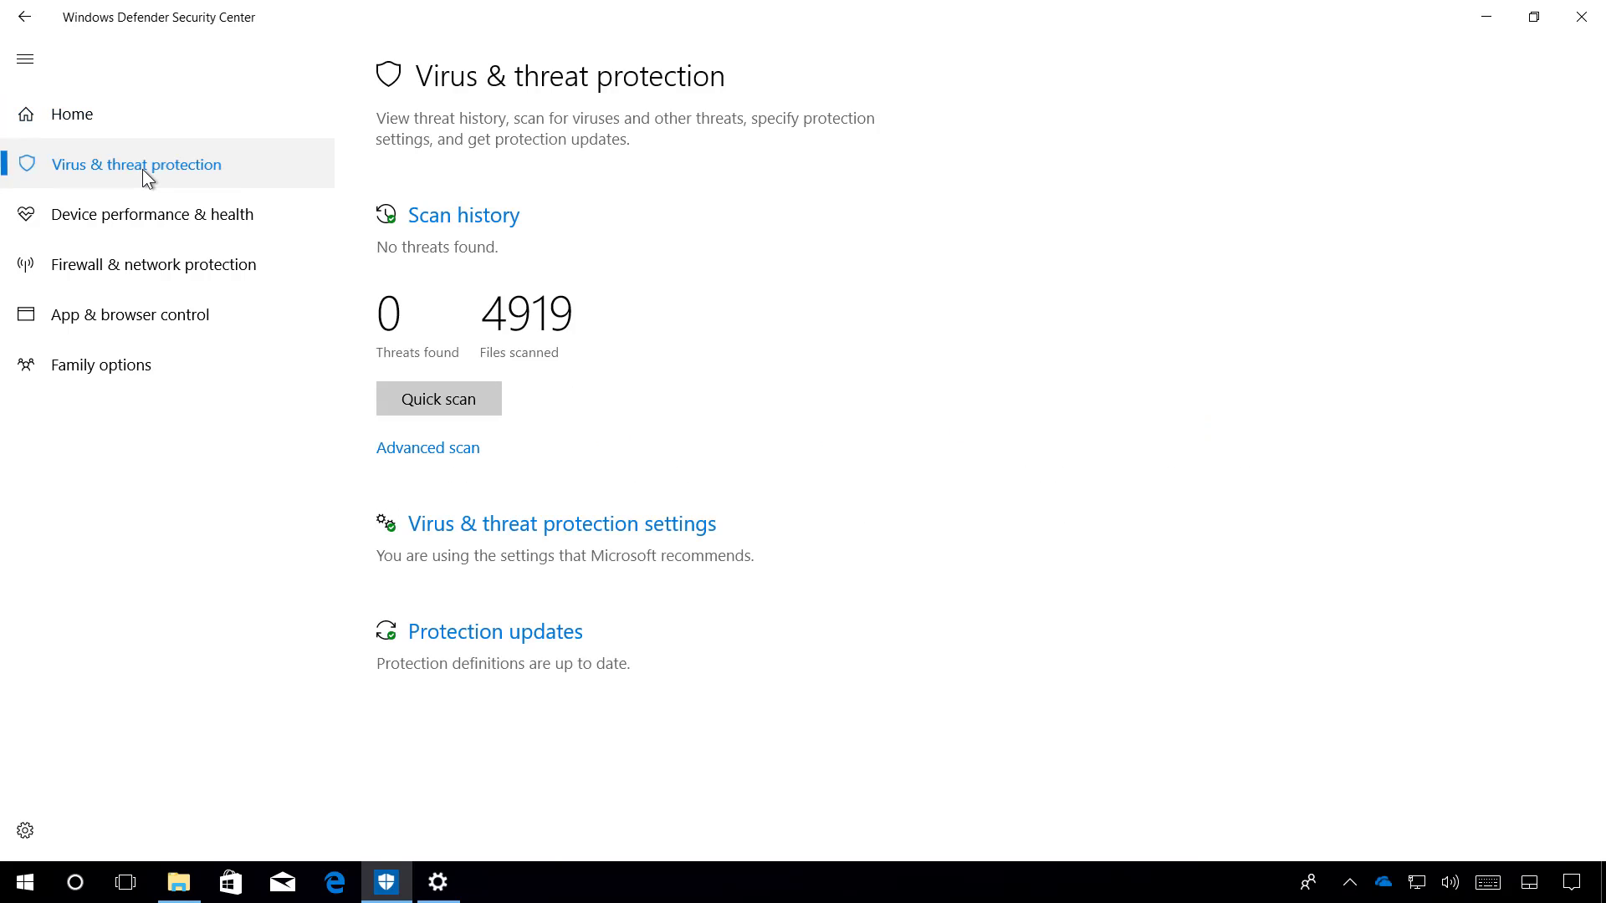
# Step: Open Virus & threat protection settings and scroll to Controlled folder access, shown On
pyautogui.click(612, 532)
pyautogui.scroll(-2, 689, 369)
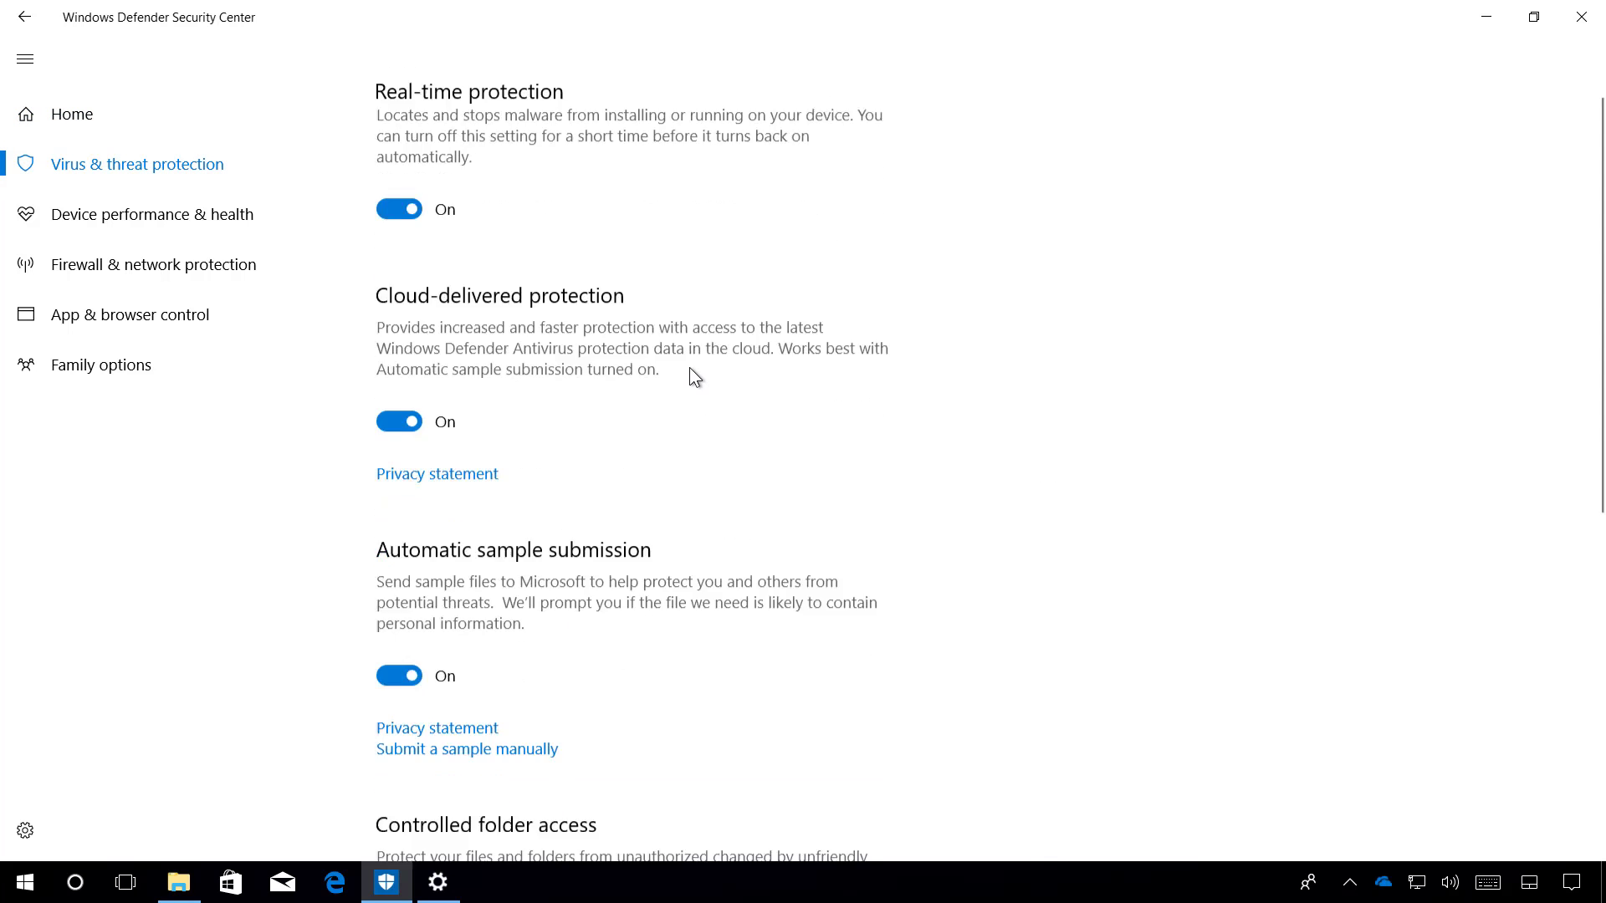
pyautogui.scroll(-5, 689, 369)
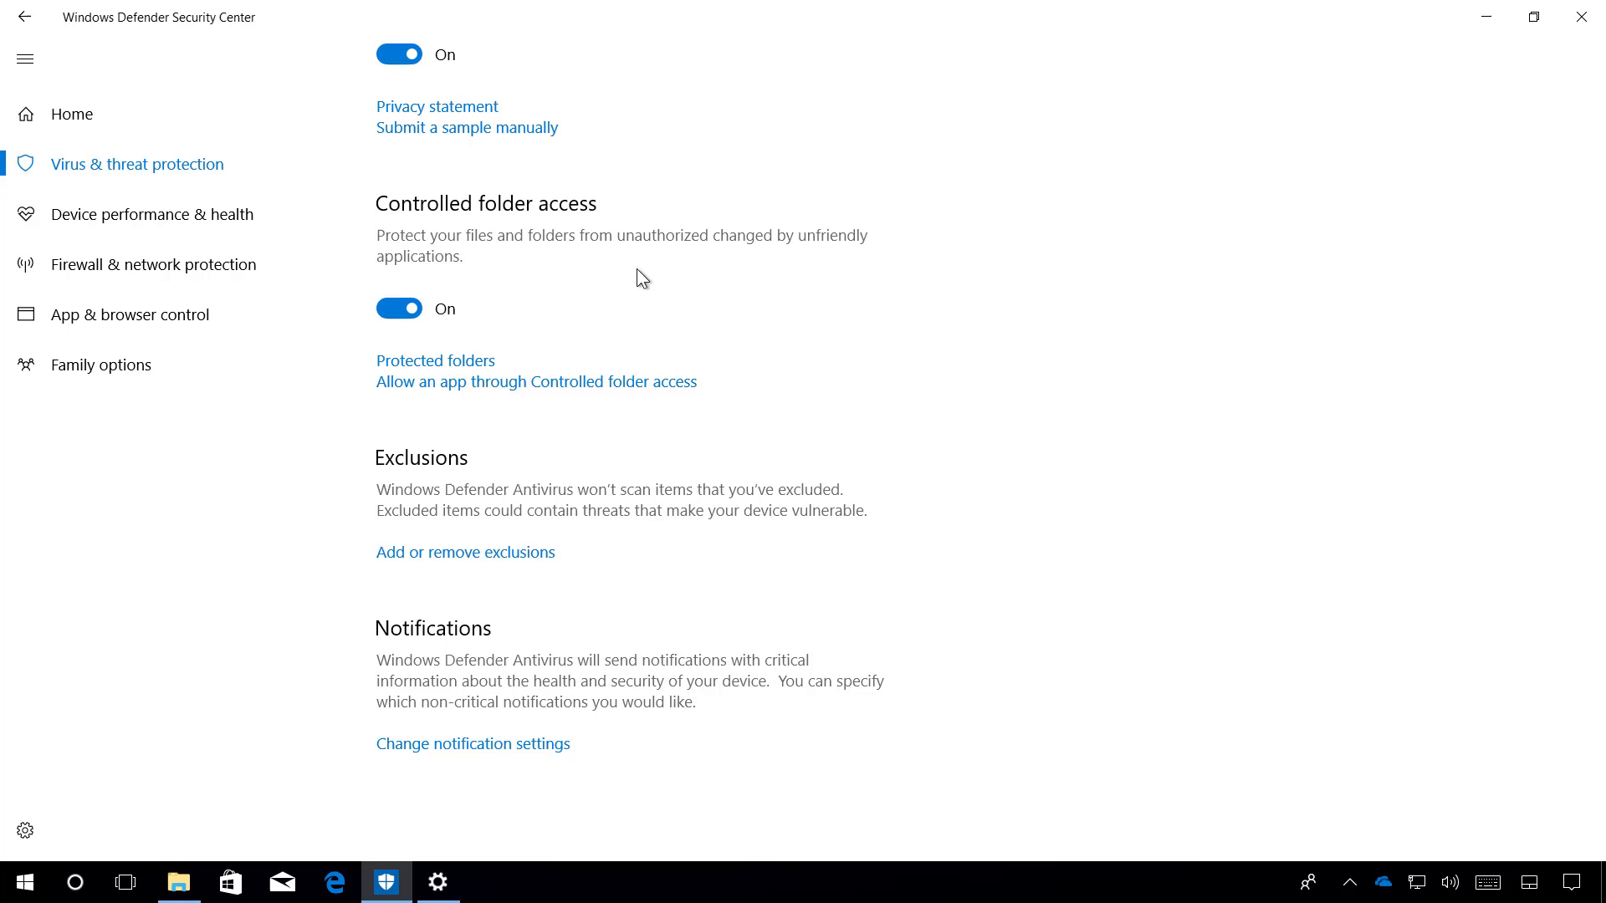
pyautogui.scroll(1, 664, 320)
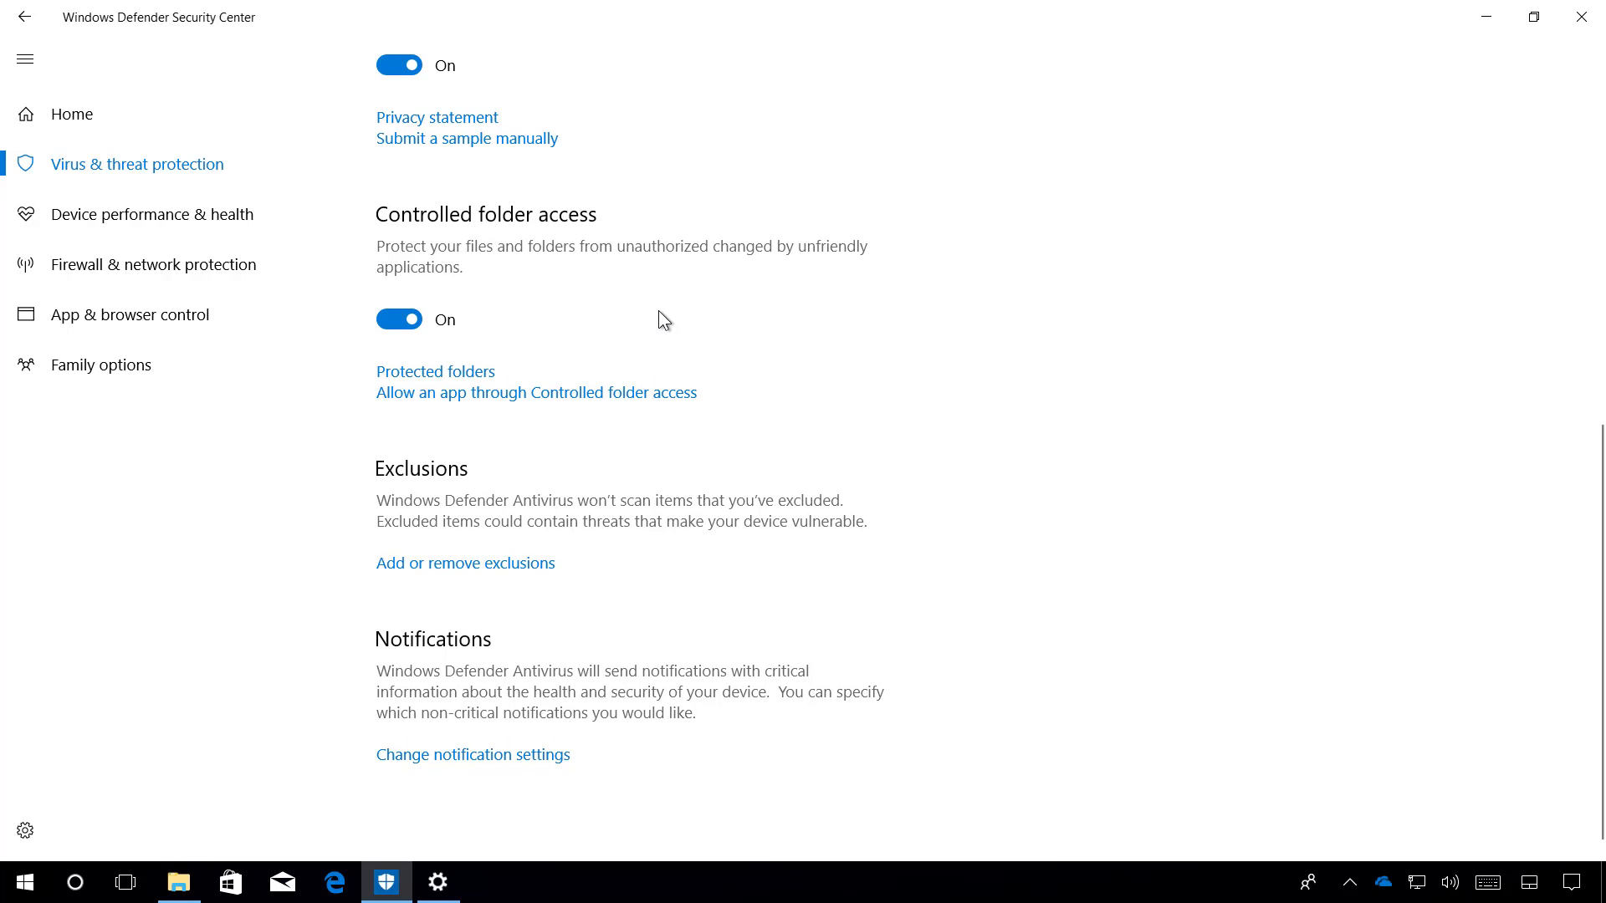
pyautogui.click(441, 375)
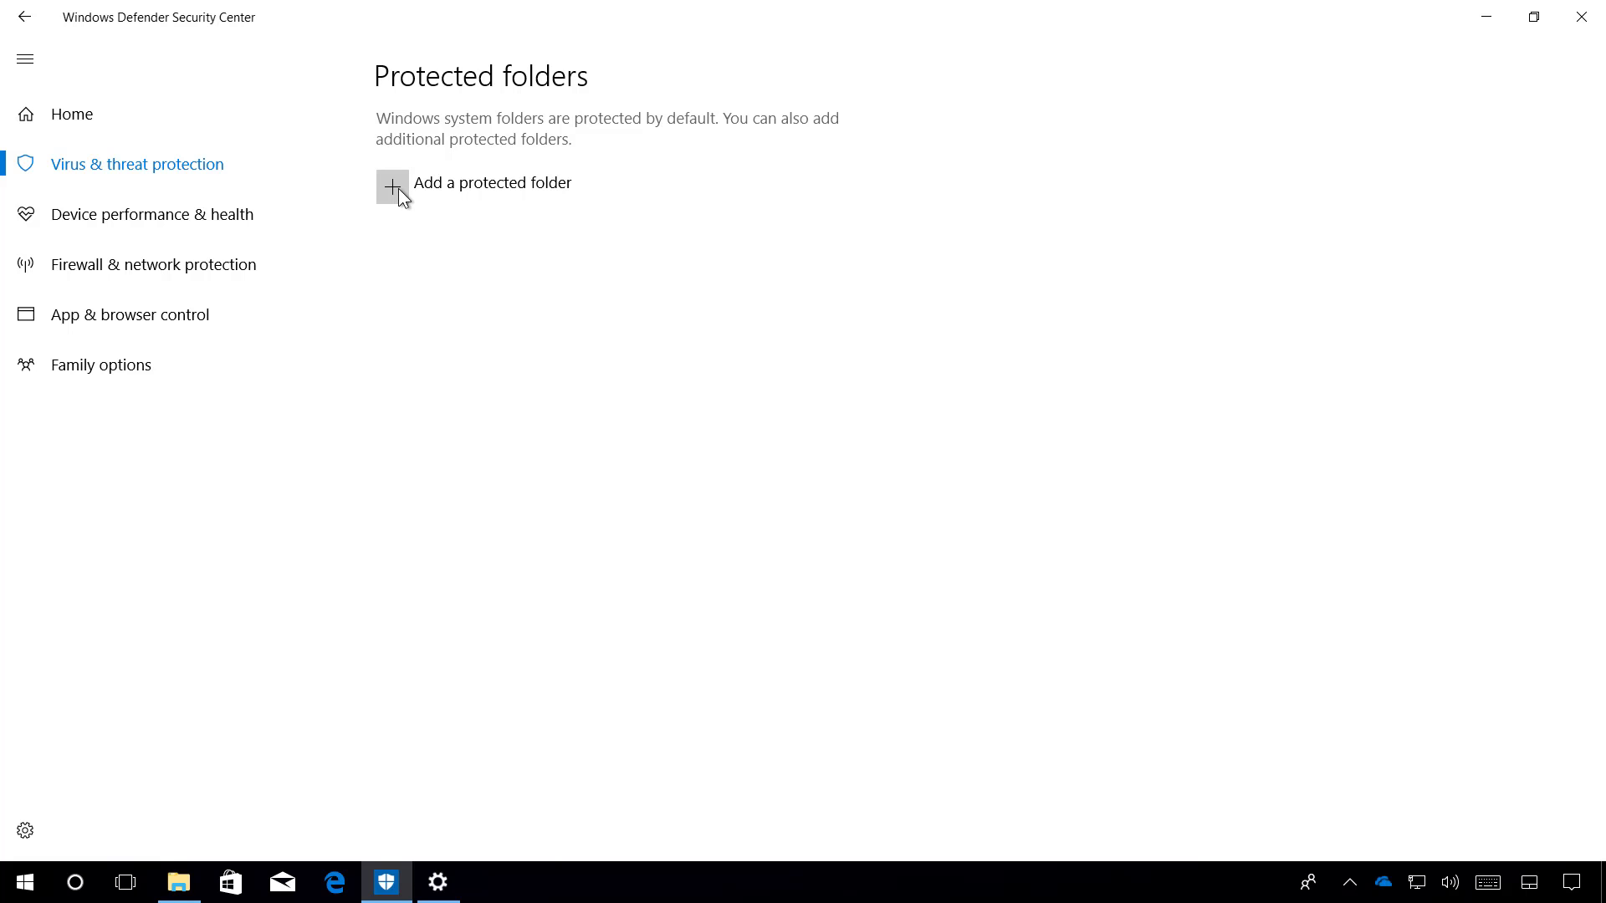
pyautogui.click(25, 16)
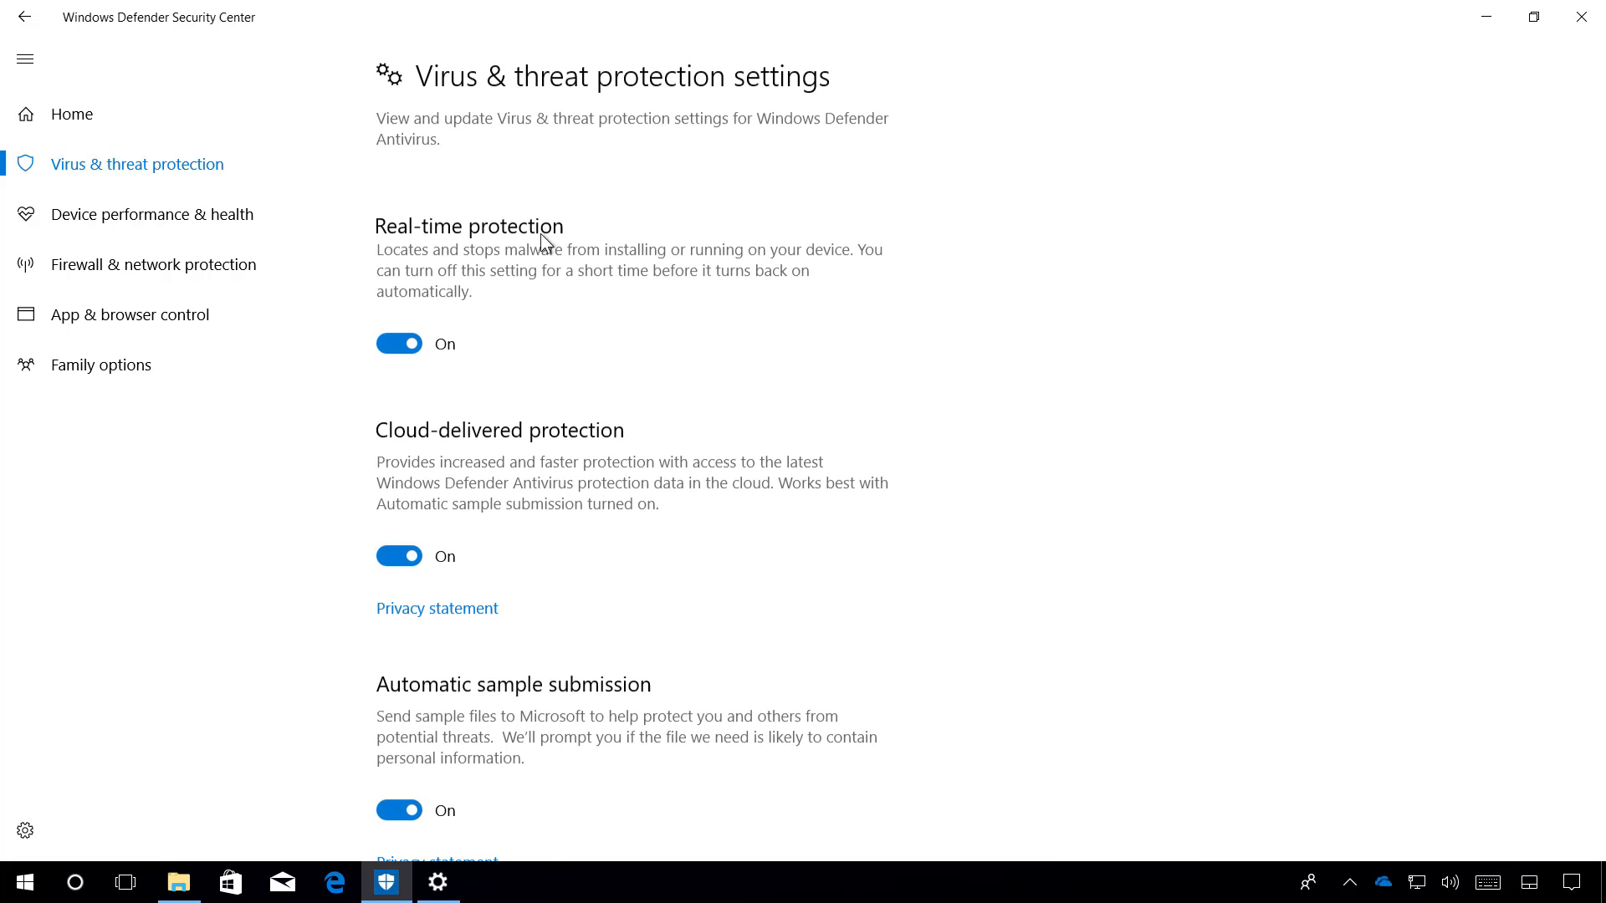
pyautogui.scroll(-10, 796, 394)
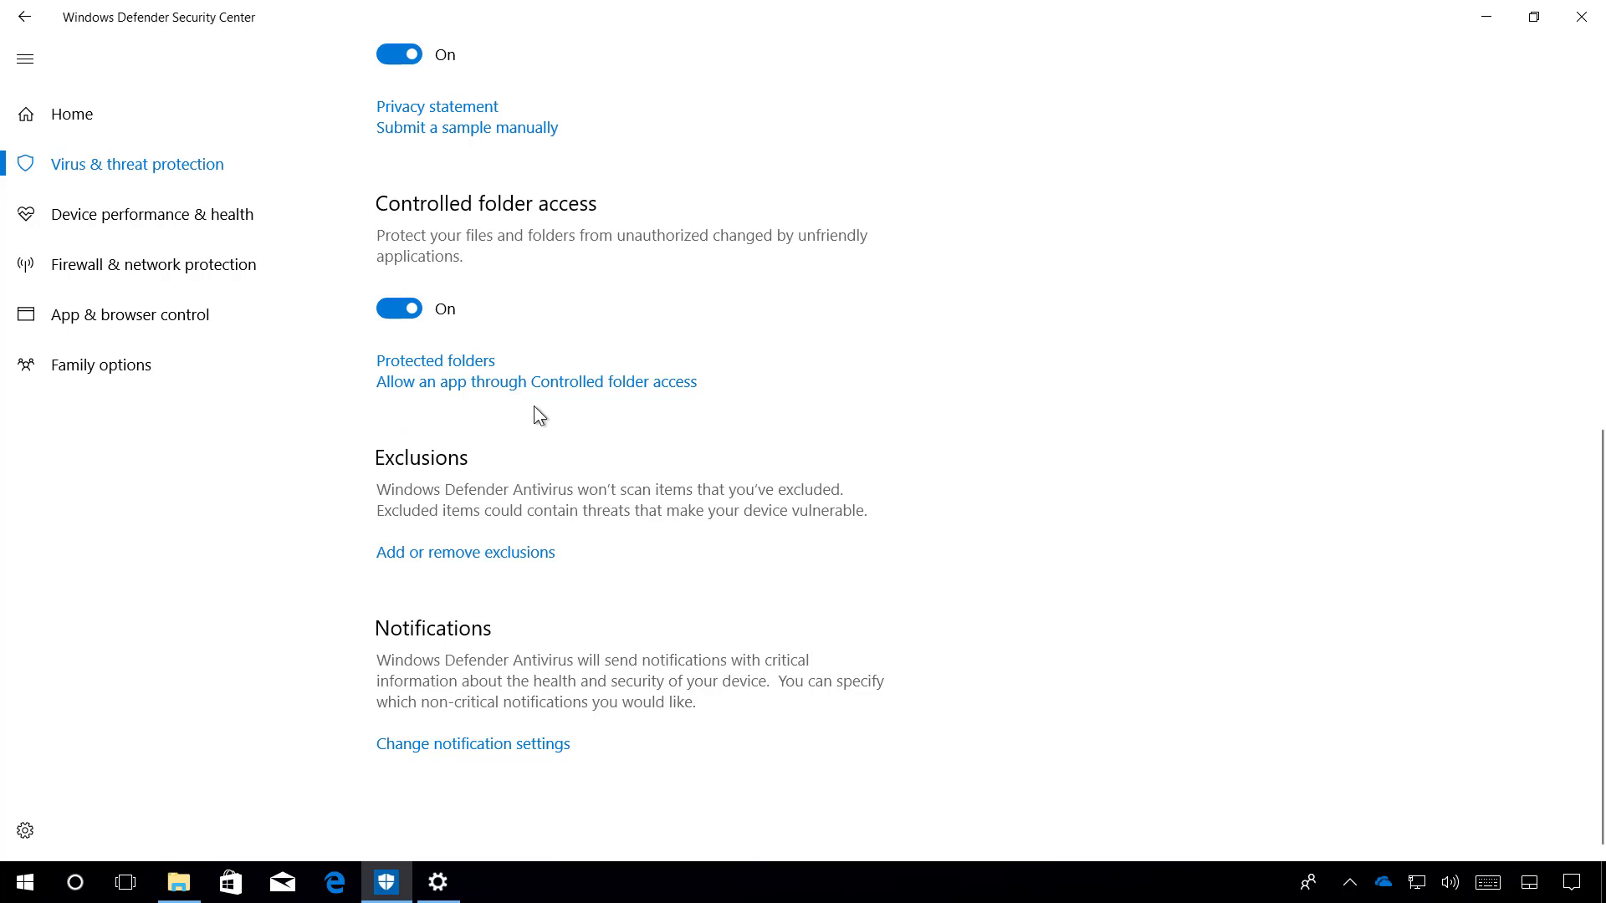
pyautogui.click(616, 386)
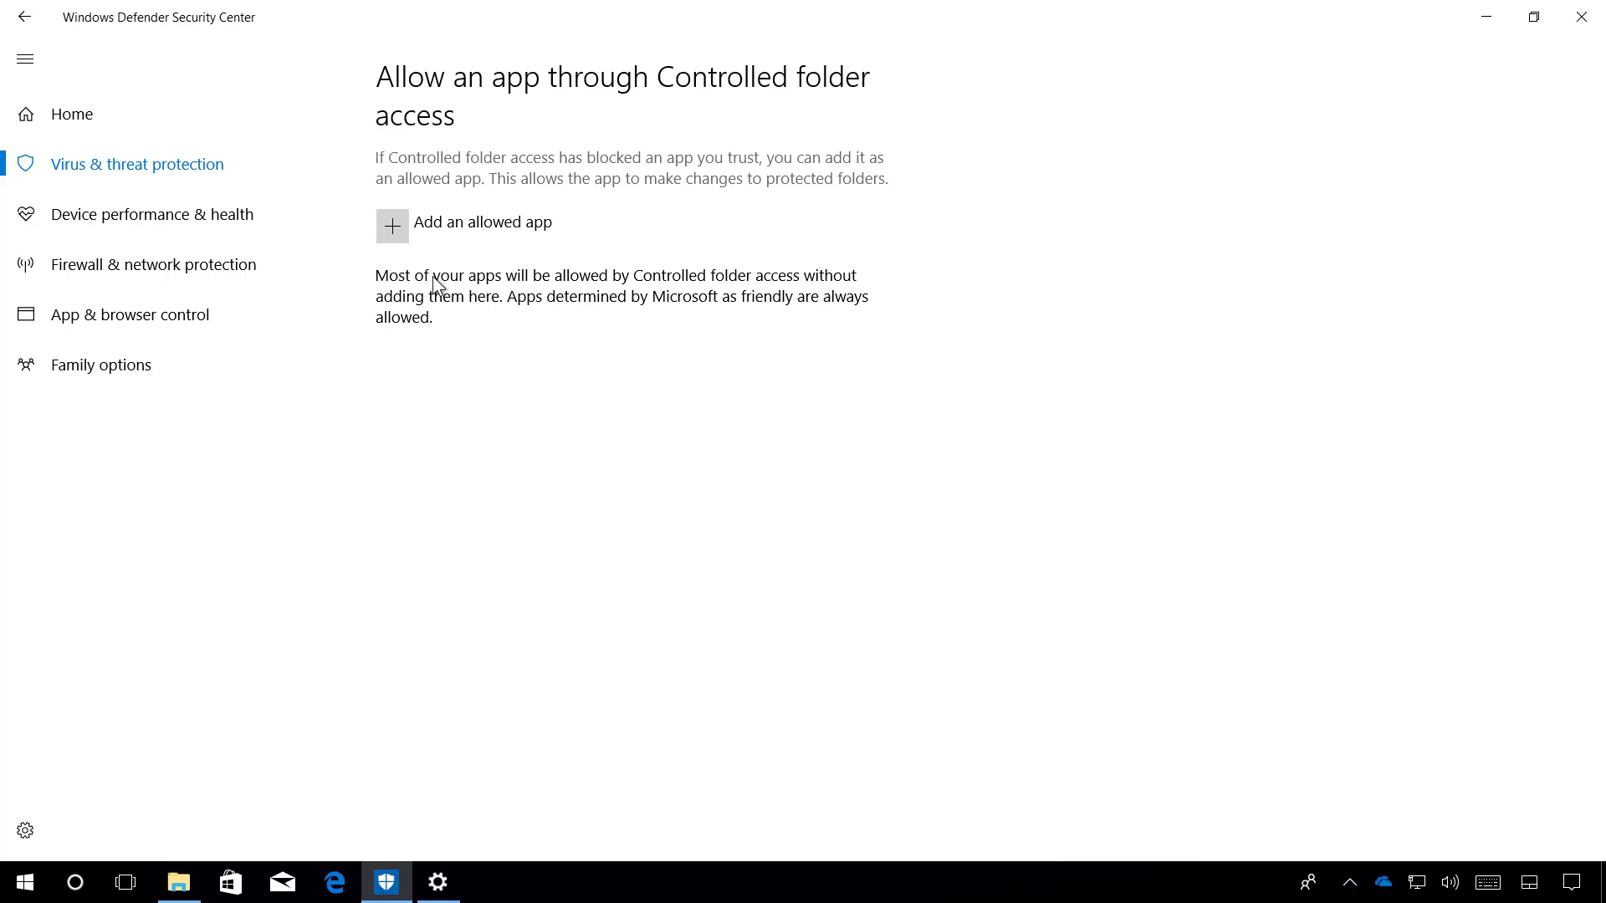
pyautogui.click(24, 17)
# Step: Open App & browser control > Exploit protection settings and scroll through the system settings list
pyautogui.click(130, 327)
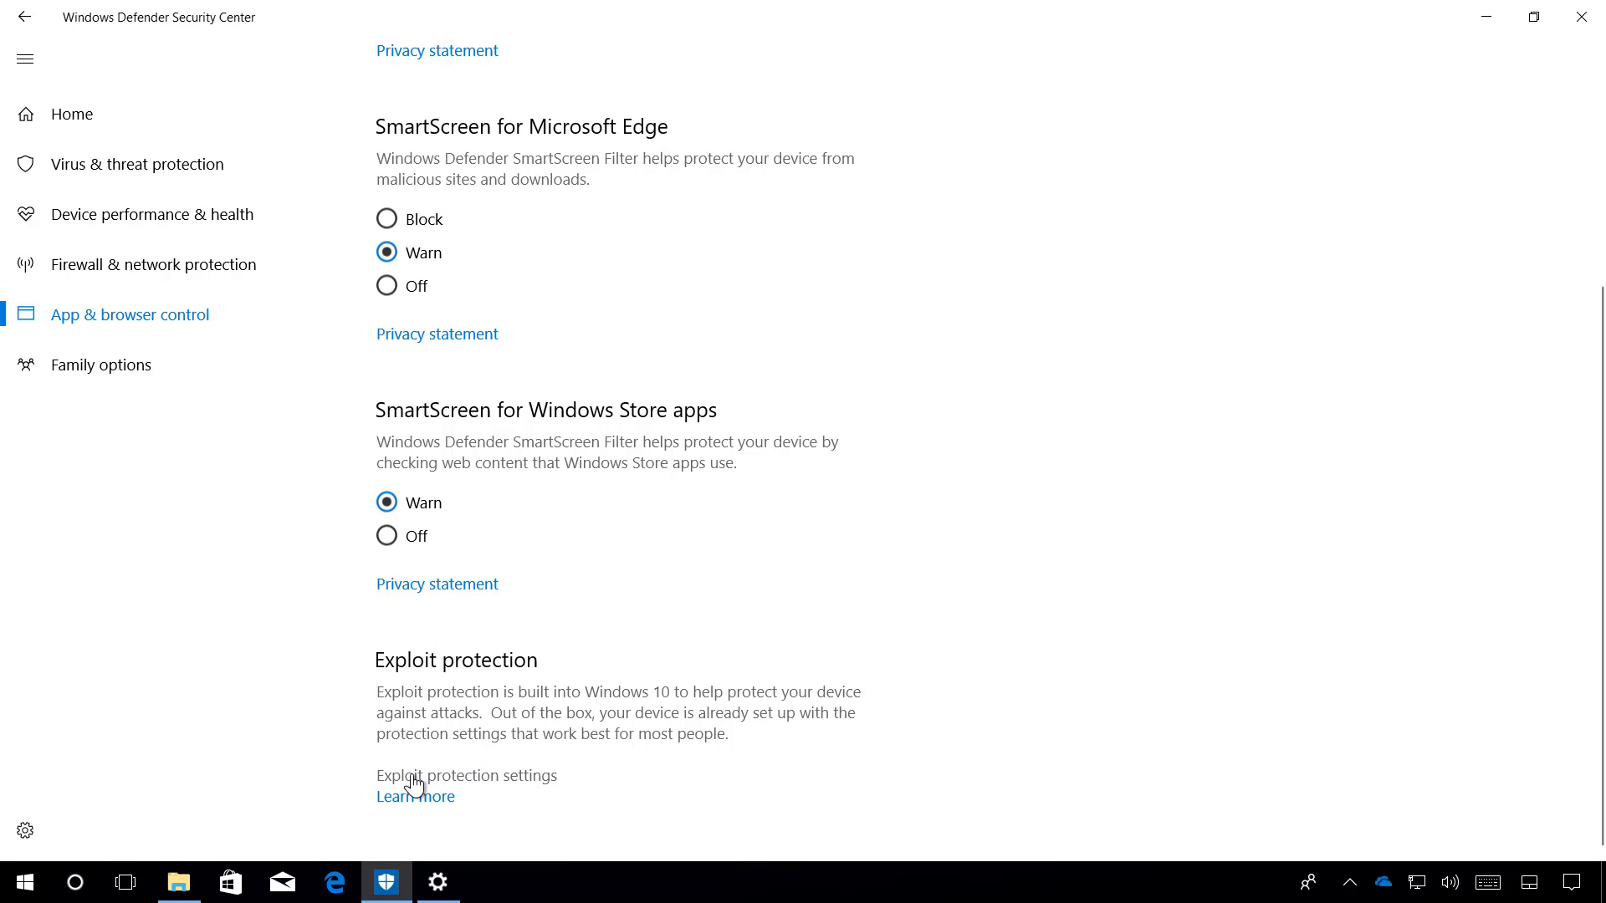
pyautogui.click(473, 778)
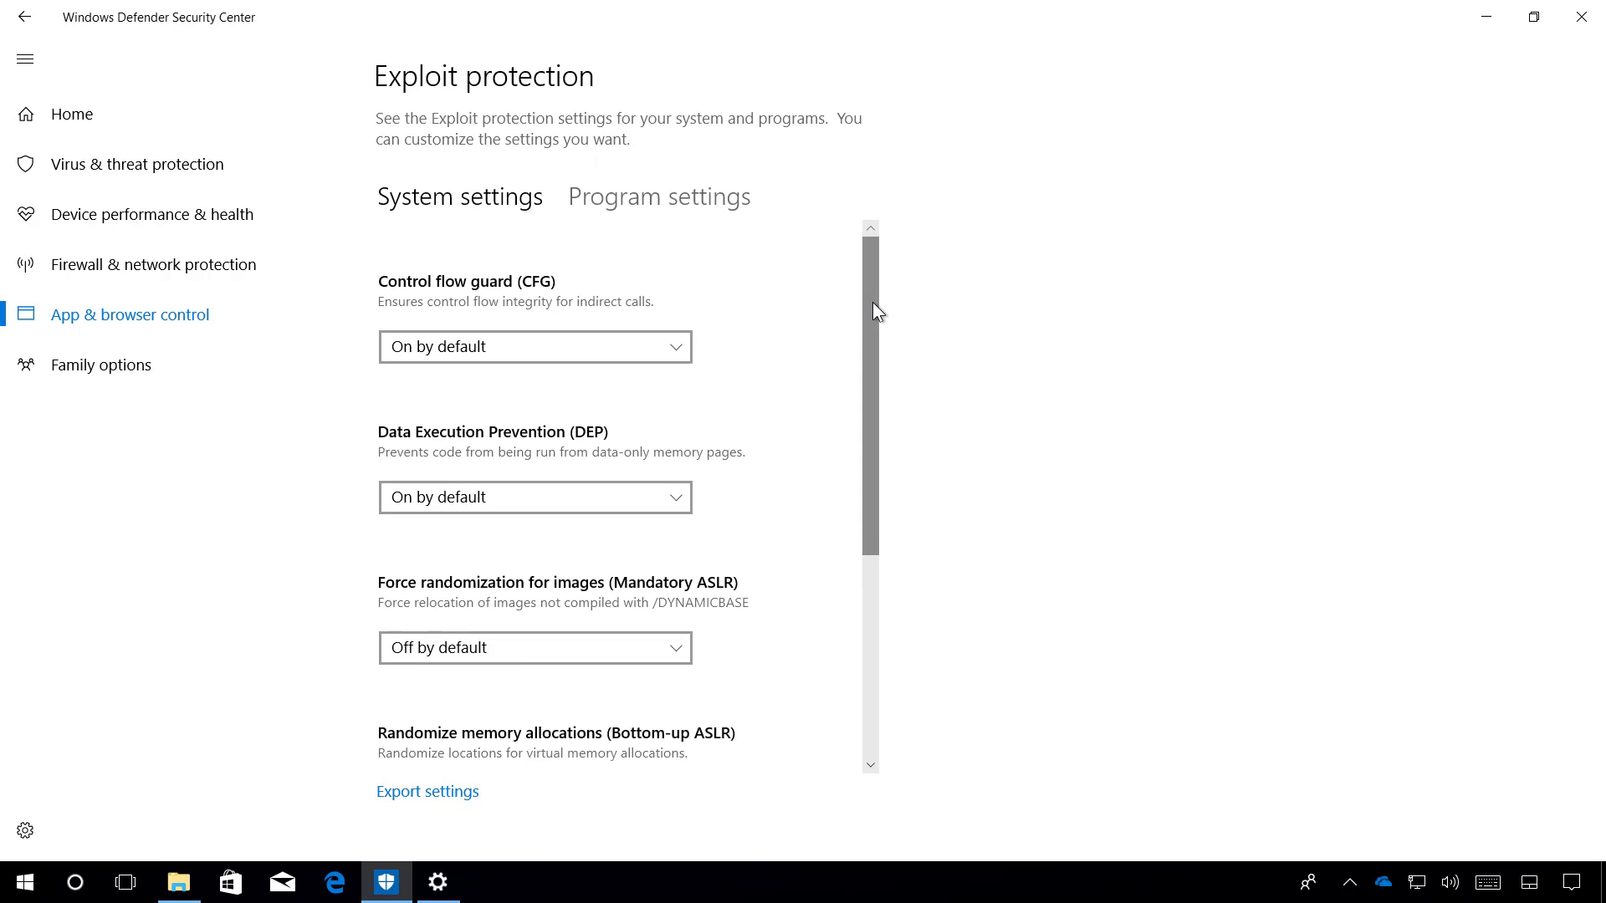
pyautogui.moveTo(872, 303); pyautogui.dragTo(870, 243)
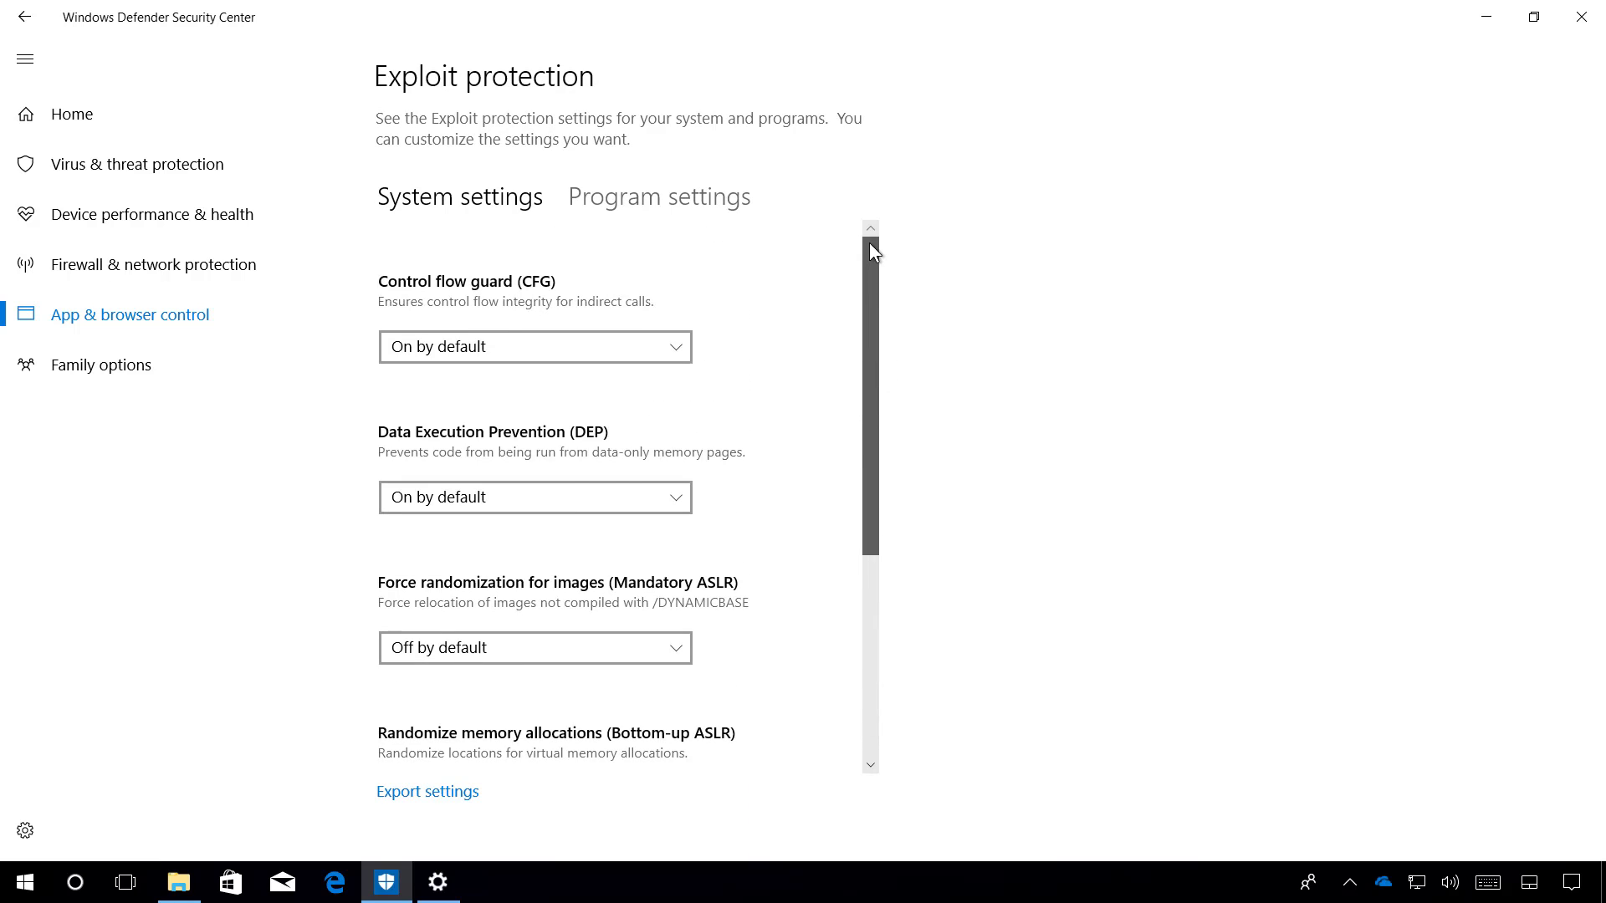
# Step: On the Program settings tab, review ie4uinit.exe's exploit protection overrides, then cancel without changes
pyautogui.click(626, 207)
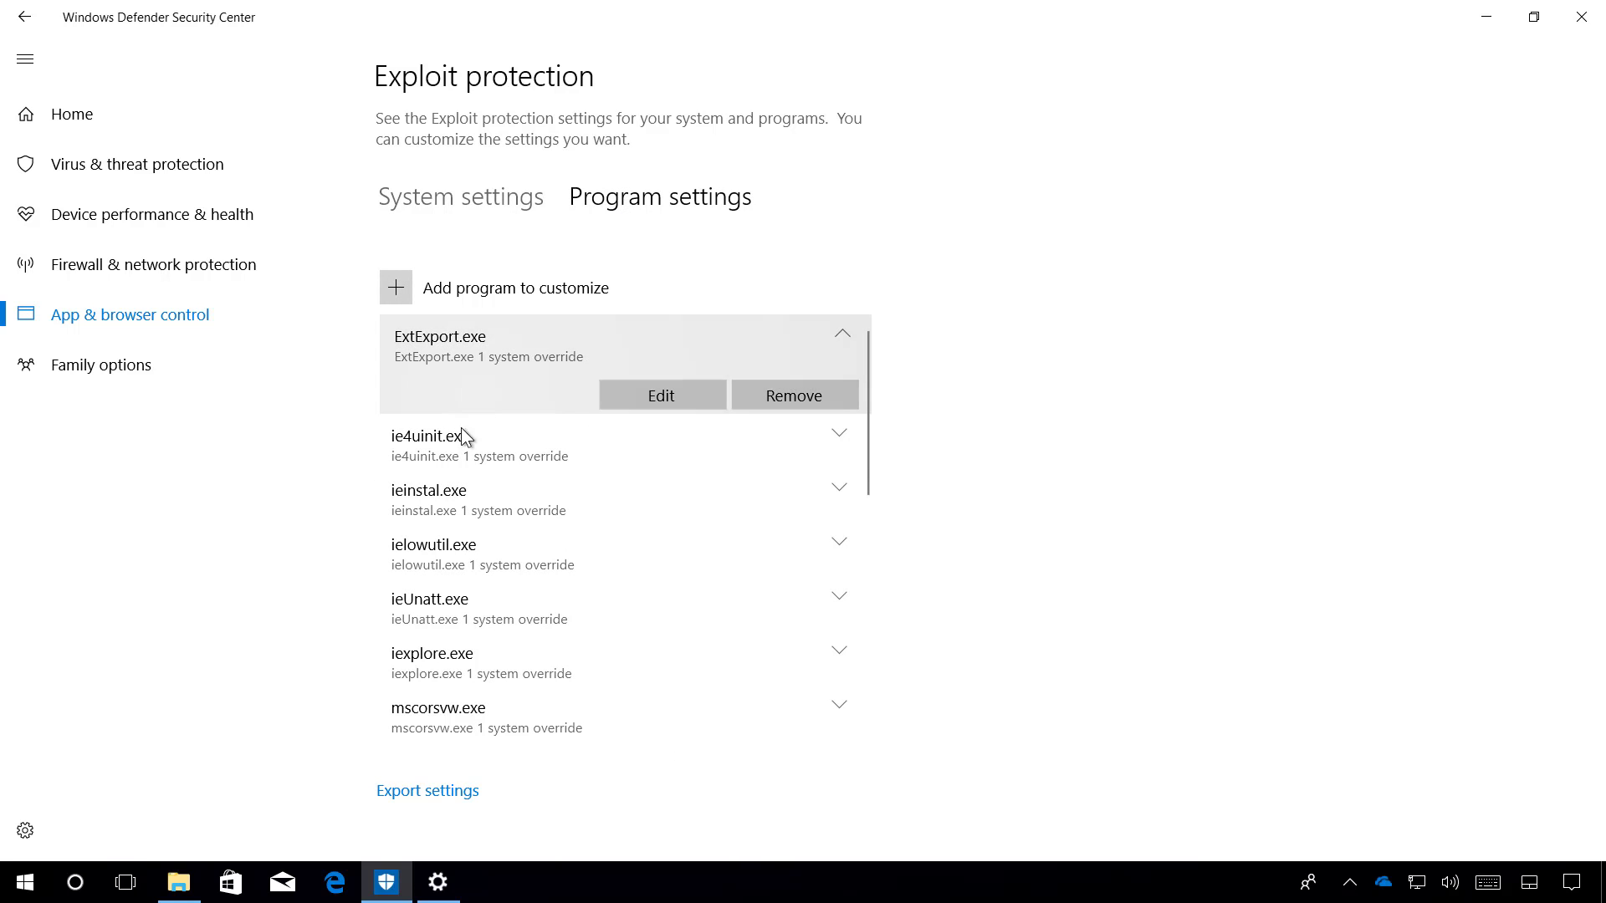
pyautogui.click(526, 448)
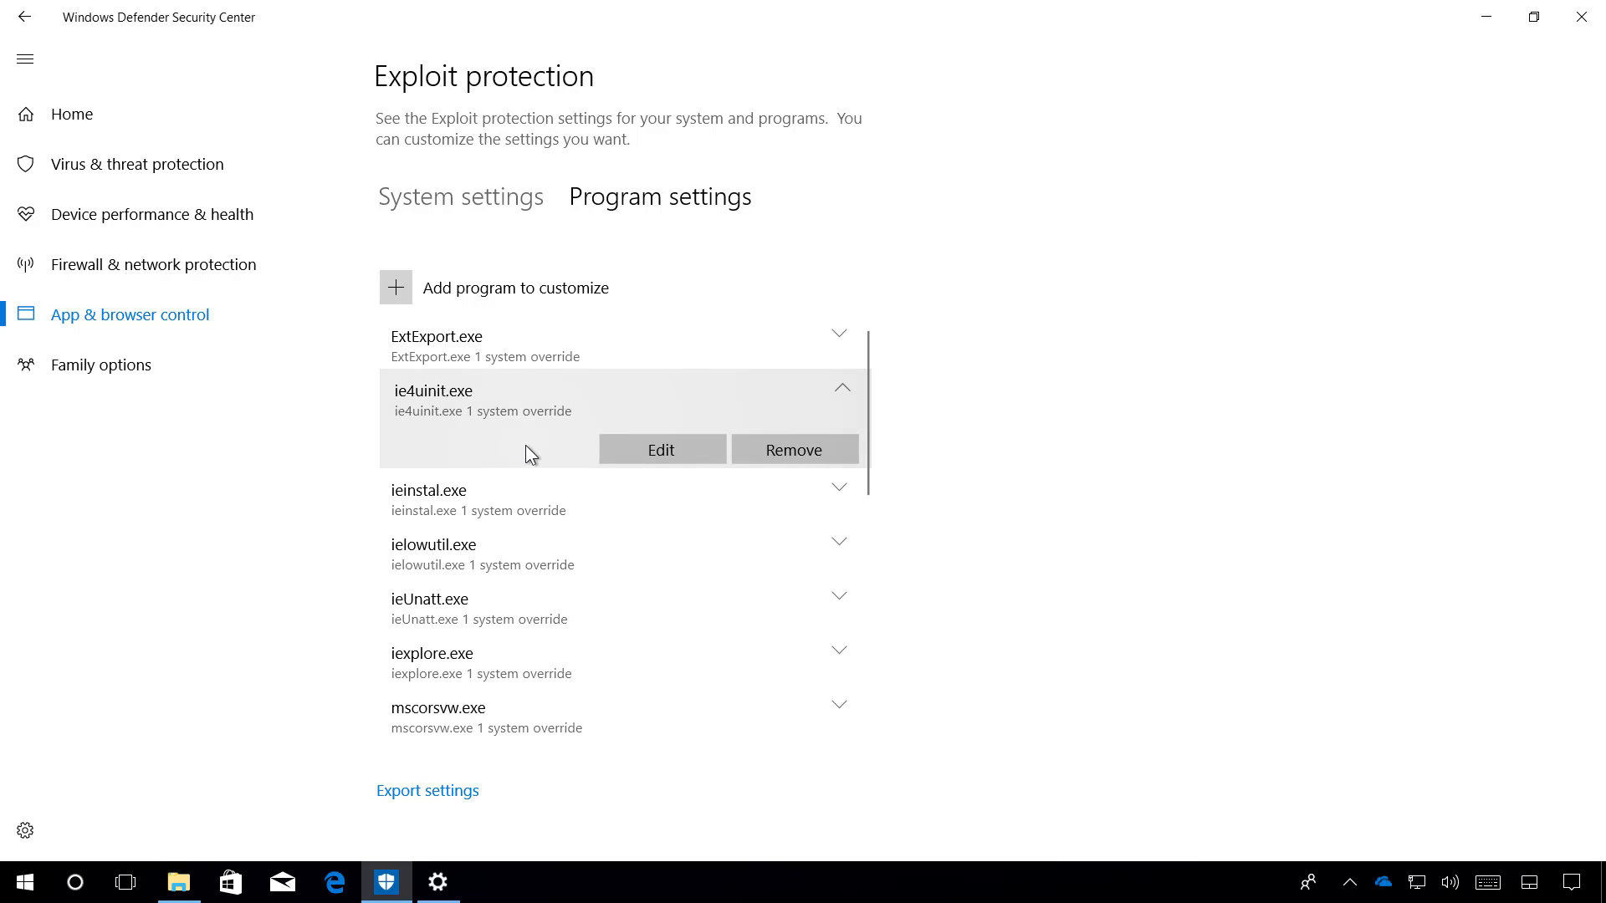
pyautogui.click(663, 451)
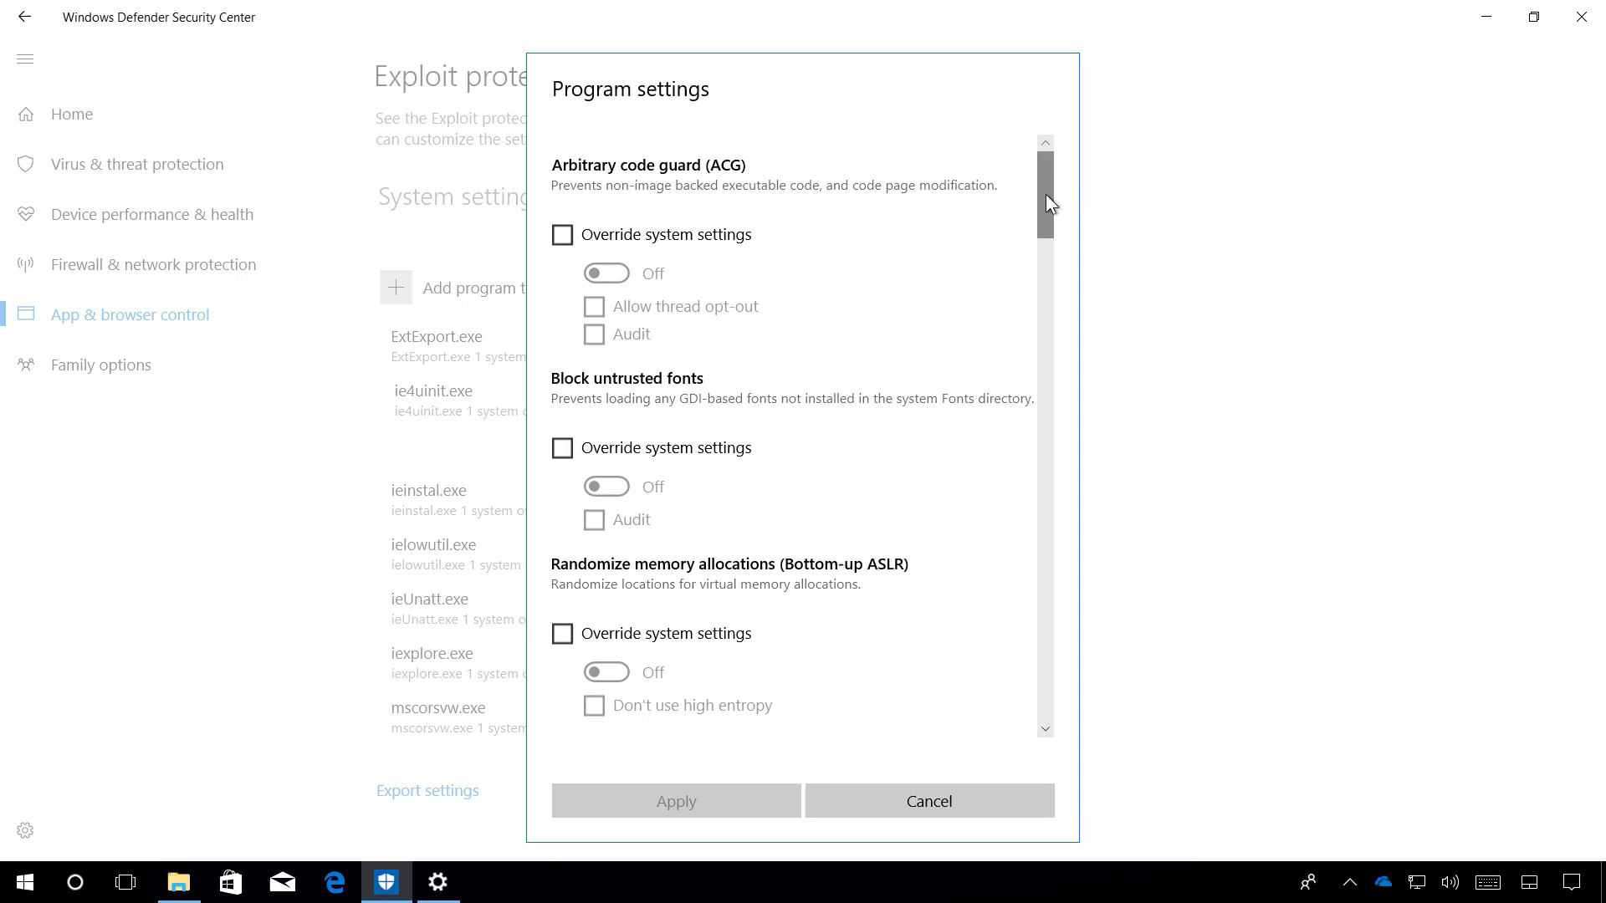
pyautogui.moveTo(1046, 197); pyautogui.dragTo(1029, 720)
pyautogui.click(958, 803)
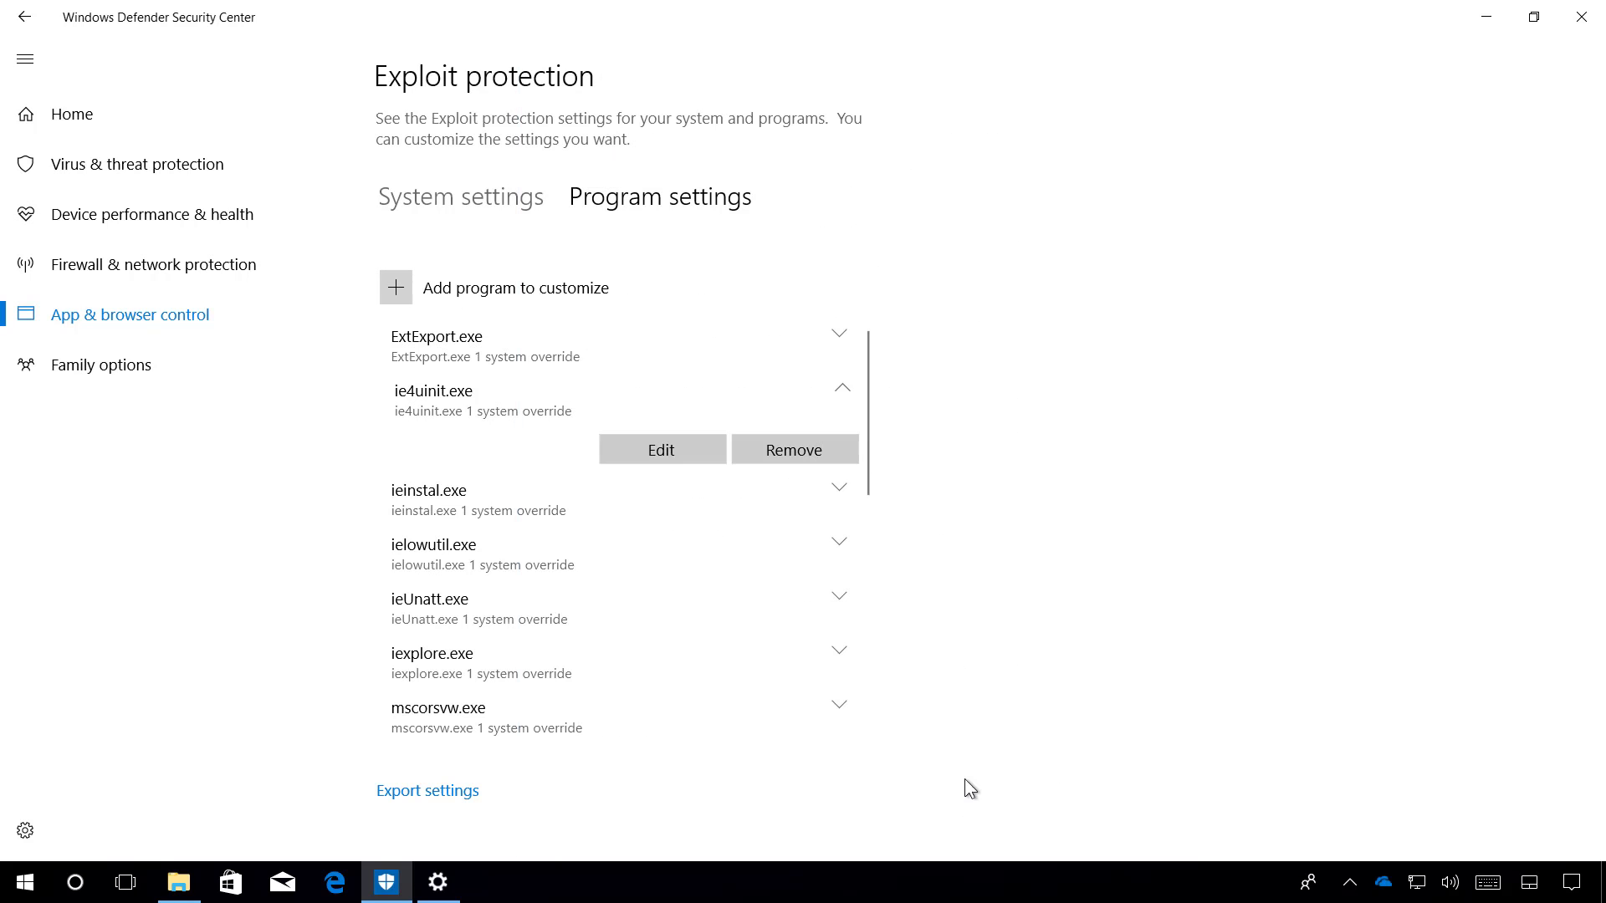
# Step: Minimize Windows Defender Security Center to reveal the desktop
pyautogui.click(1485, 17)
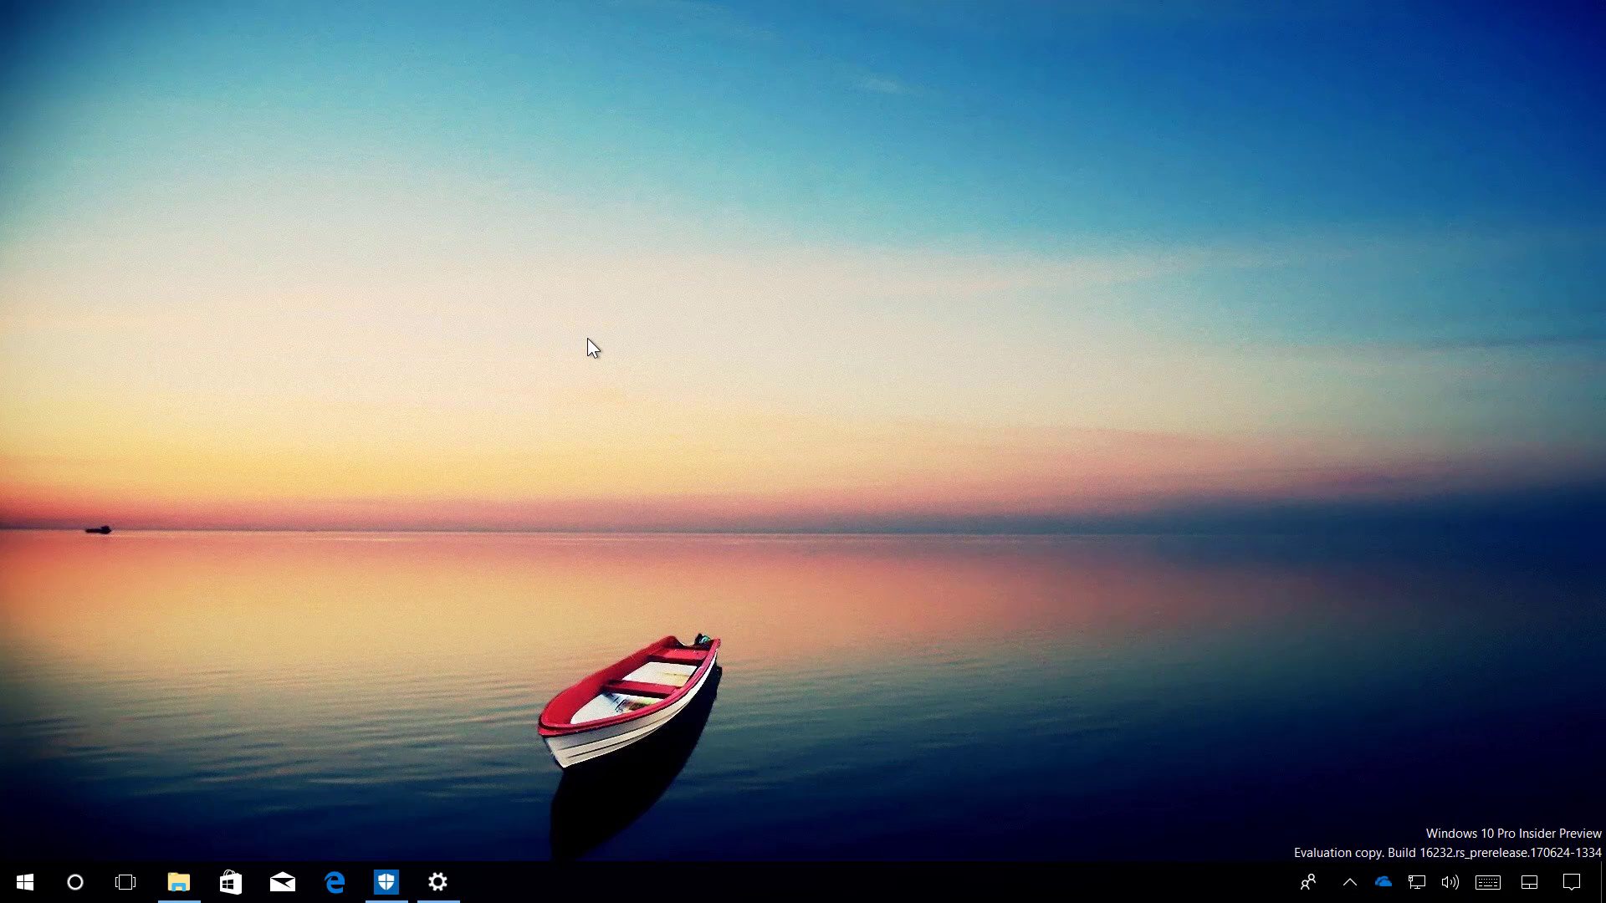